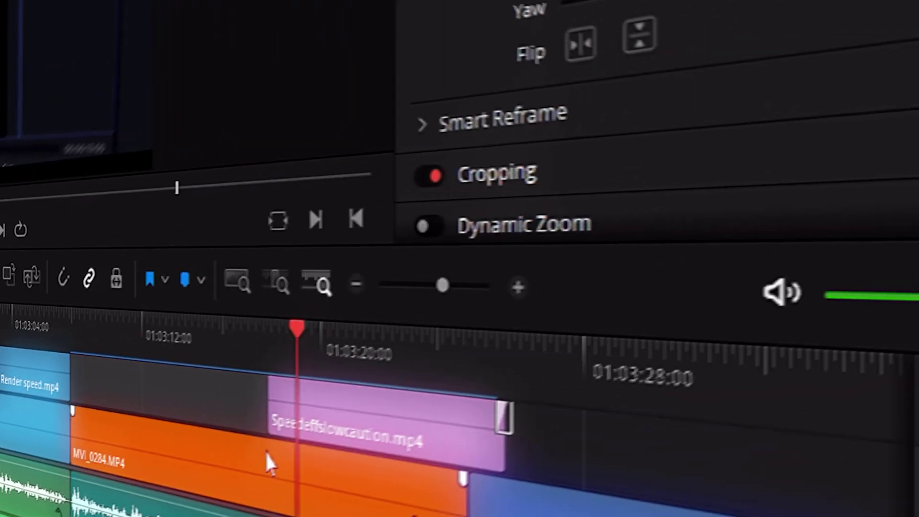
{"action": "right_click", "coordinate": [665, 327]}
{"action": "mouse_move", "coordinate": [325, 226]}
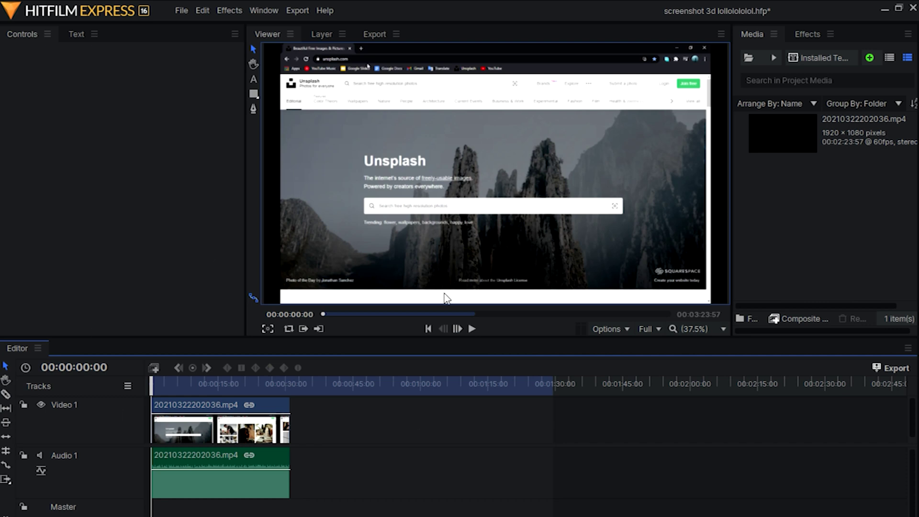
Make a composite shot from the screen recording clip, taking properties from the selected clip and leaving masks, effects and transforms here.
{"action": "scroll", "coordinate": [467, 172], "scroll_direction": "up", "scroll_amount": 1}
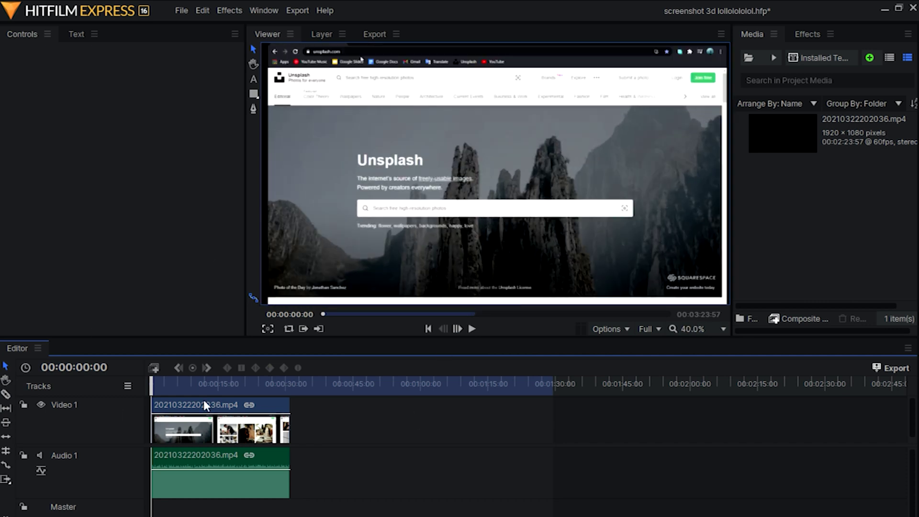
{"action": "left_click_drag", "start_coordinate": [150, 387], "coordinate": [183, 419]}
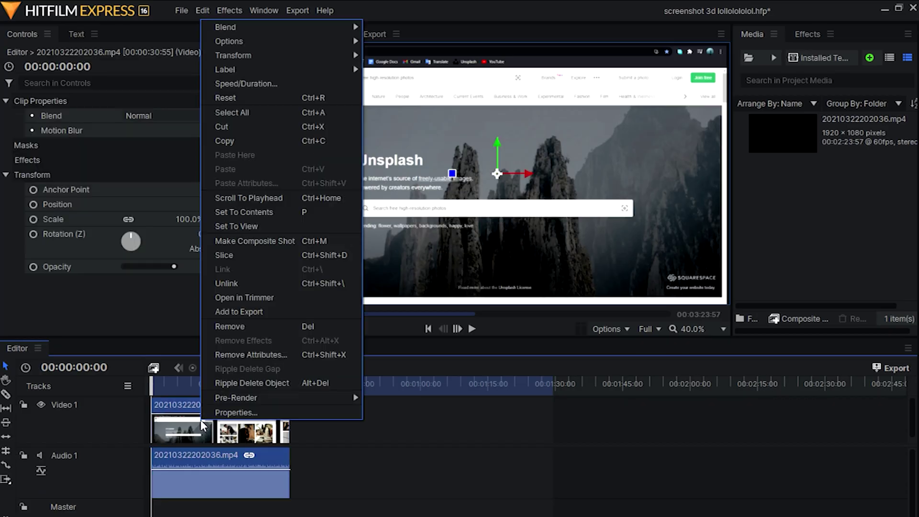
{"action": "left_click", "coordinate": [268, 300]}
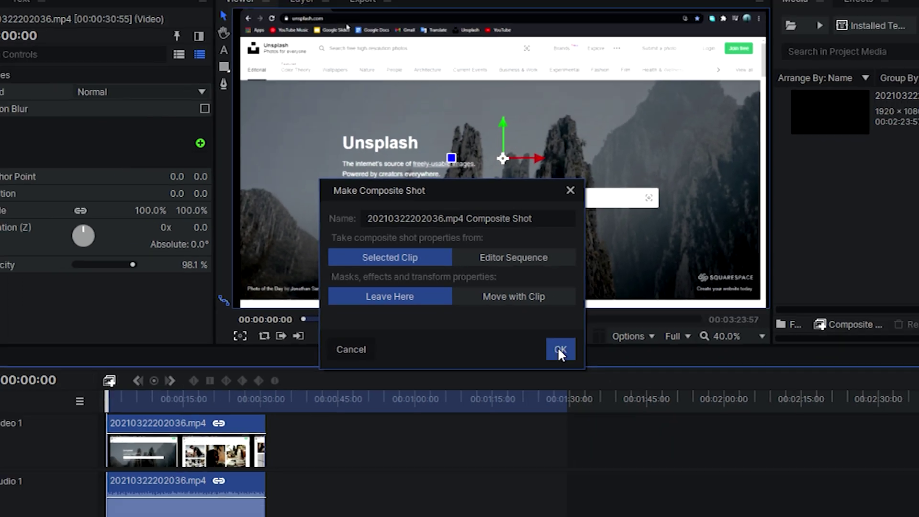
{"action": "left_click", "coordinate": [645, 408]}
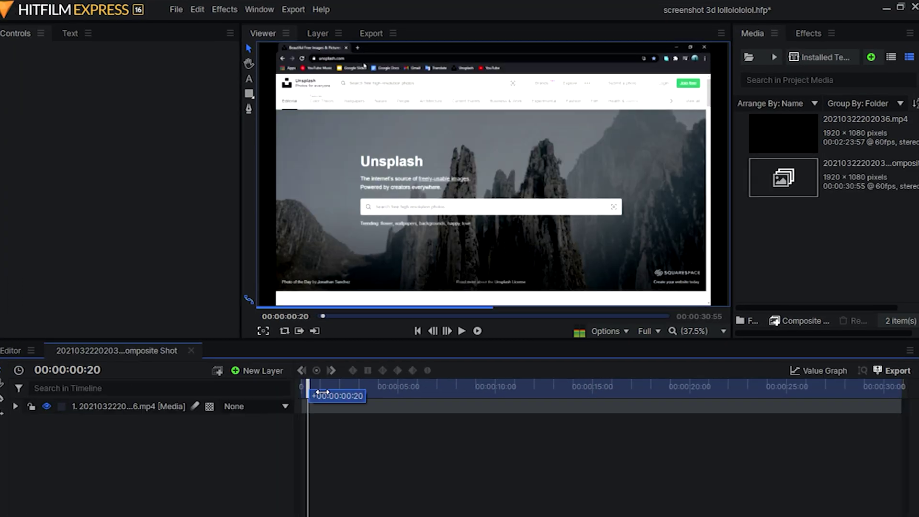
Mute the screen recording layer in the composite shot and keep the playhead at the start.
{"action": "left_click_drag", "start_coordinate": [322, 393], "coordinate": [372, 394]}
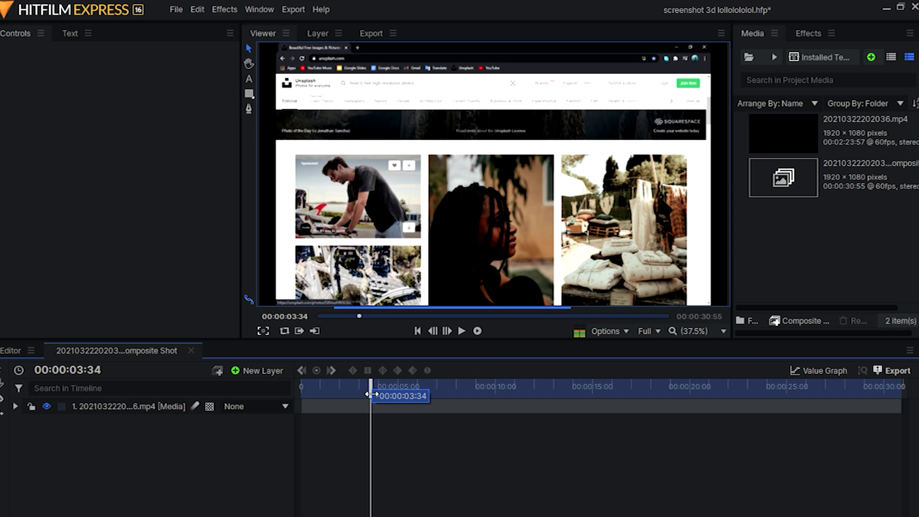
{"action": "left_click_drag", "start_coordinate": [316, 403], "coordinate": [183, 401]}
{"action": "left_click", "coordinate": [183, 404]}
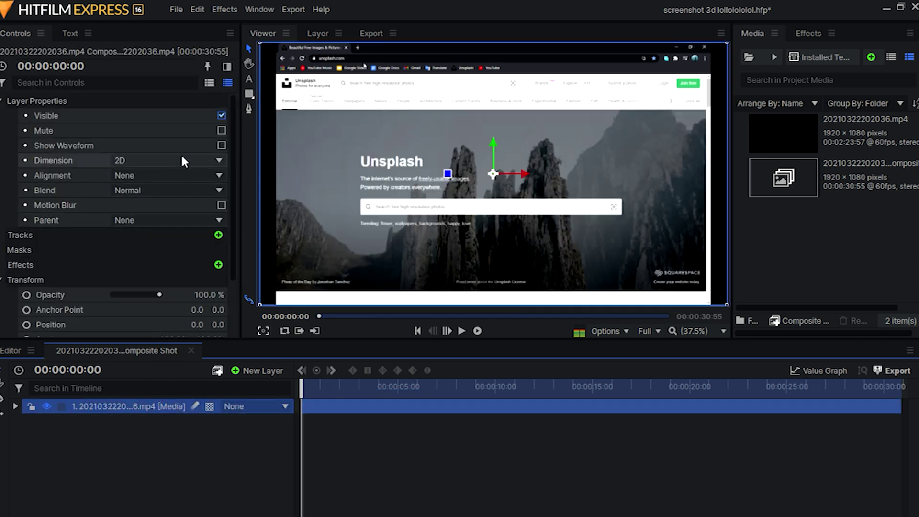
{"action": "left_click", "coordinate": [221, 130]}
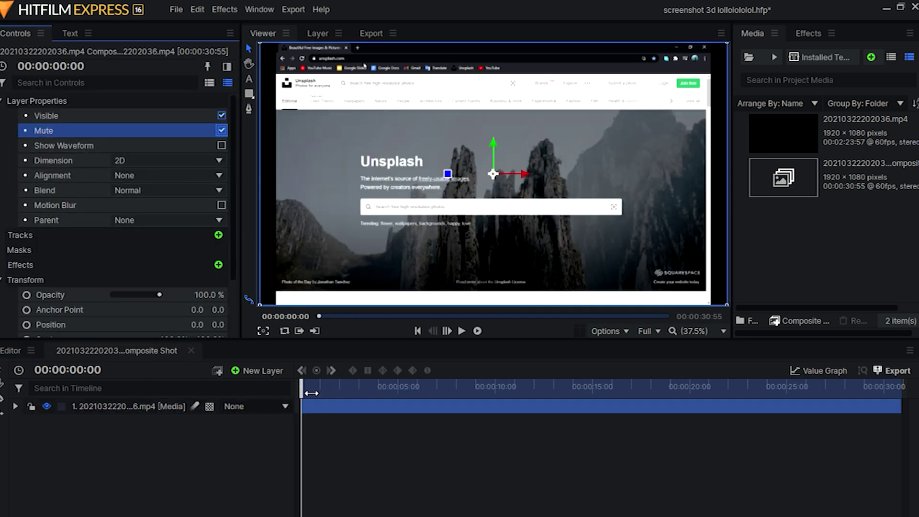
{"action": "left_click_drag", "start_coordinate": [346, 396], "coordinate": [276, 413]}
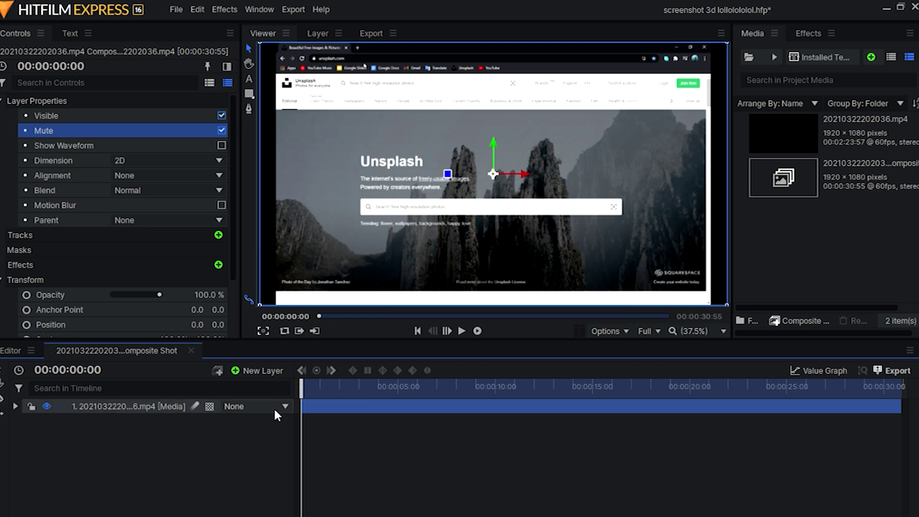
Change the screen recording layer in the composite shot to 3D.
{"action": "left_click", "coordinate": [16, 405]}
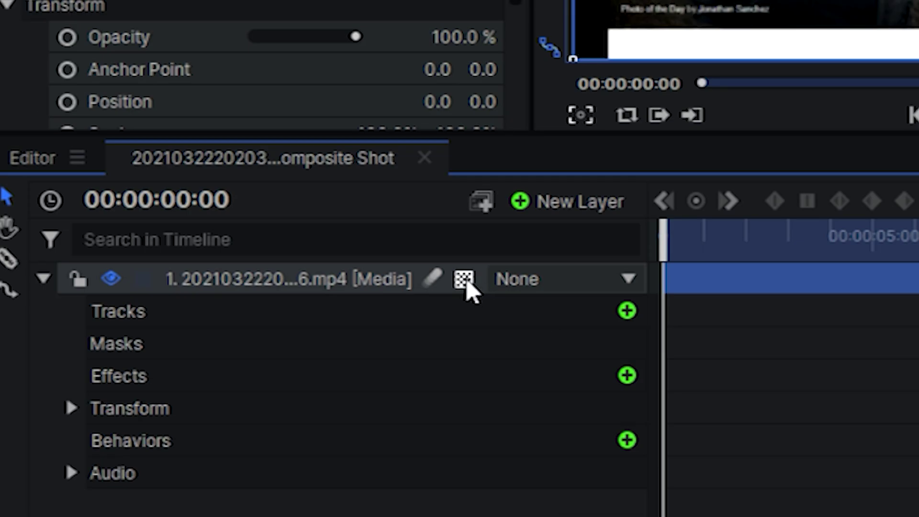
{"action": "left_click", "coordinate": [464, 279]}
{"action": "left_click", "coordinate": [495, 334]}
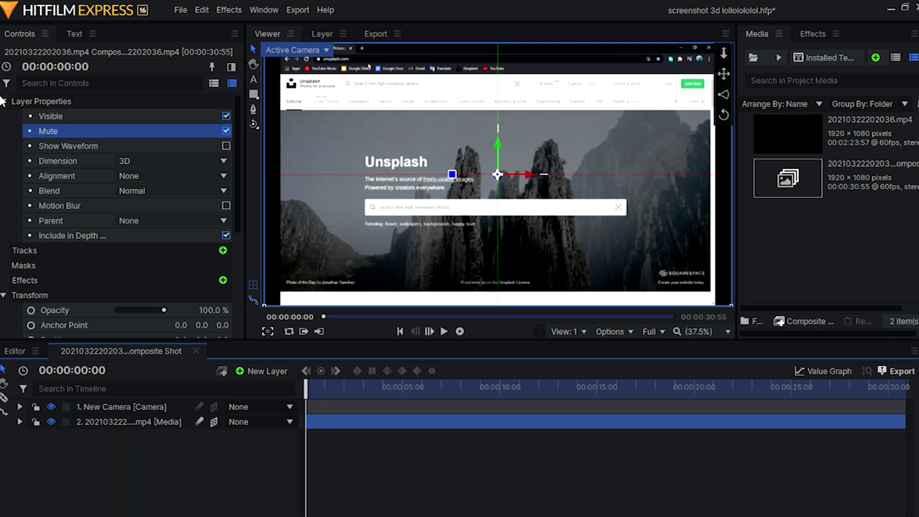
Enable keyframing at the start of the recording layer for Rotation X, Rotation Y, Scale and Position.
{"action": "left_click", "coordinate": [4, 101]}
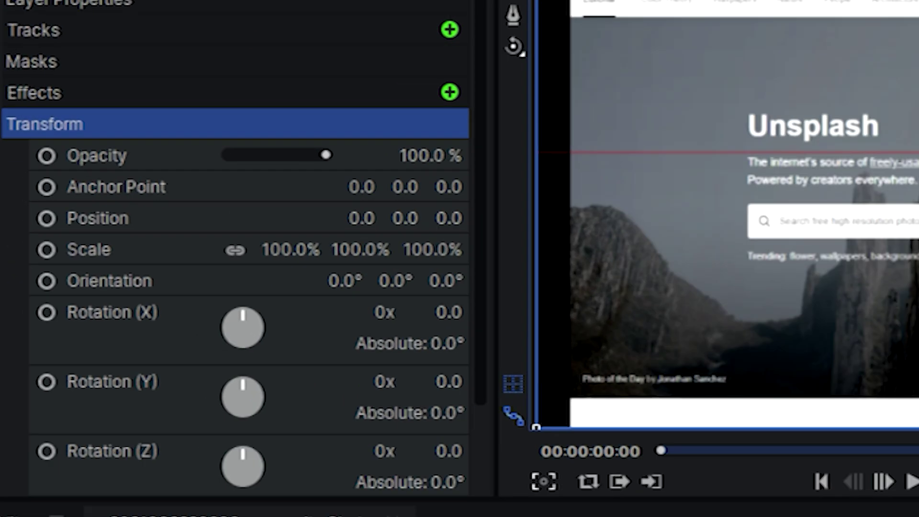
{"action": "scroll", "coordinate": [282, 306], "scroll_direction": "down", "scroll_amount": 2}
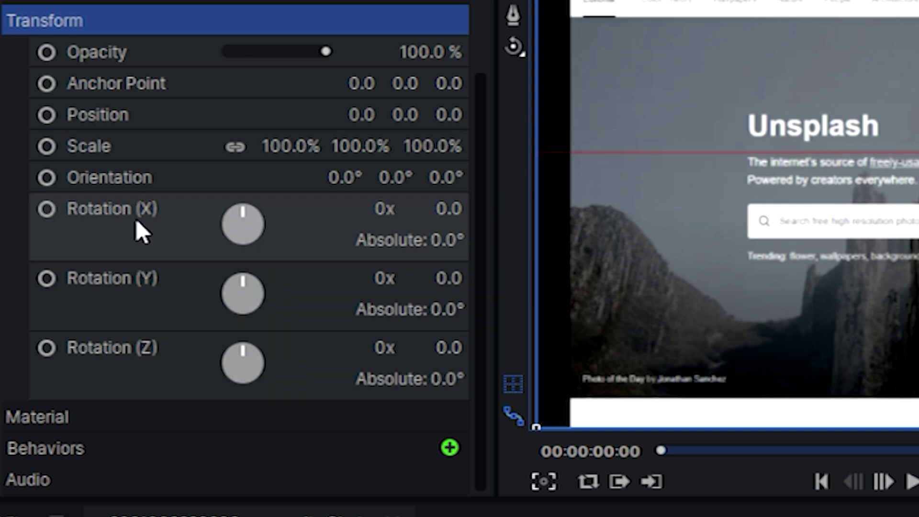
{"action": "left_click", "coordinate": [136, 219]}
{"action": "left_click", "coordinate": [138, 279]}
{"action": "left_click", "coordinate": [131, 349]}
{"action": "left_click", "coordinate": [129, 145]}
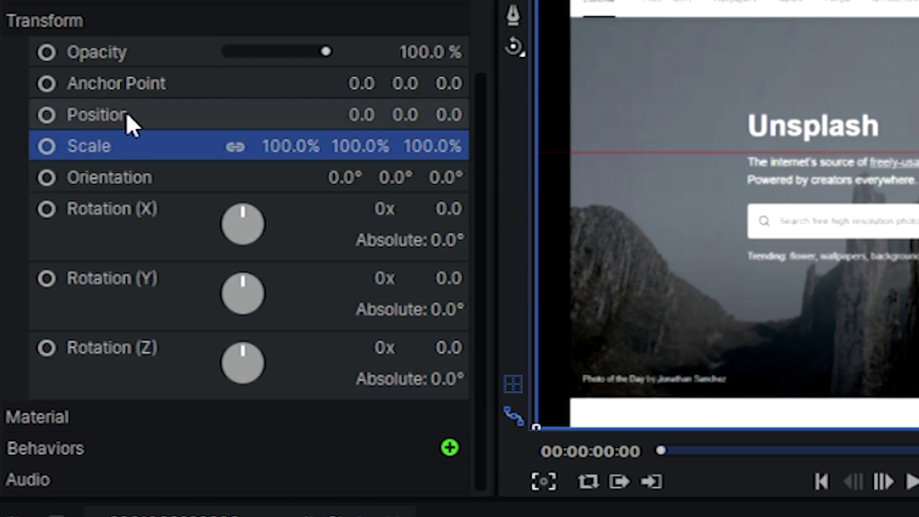
{"action": "left_click", "coordinate": [126, 114]}
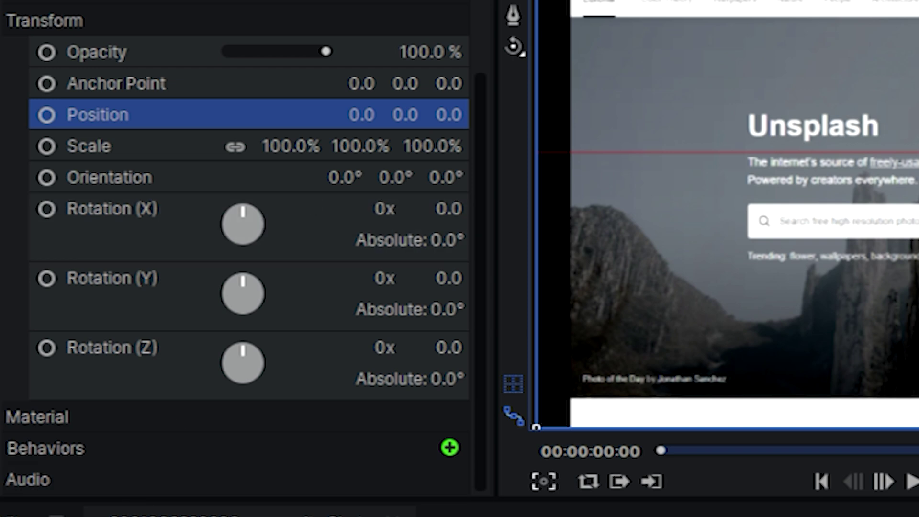
{"action": "left_click", "coordinate": [42, 211]}
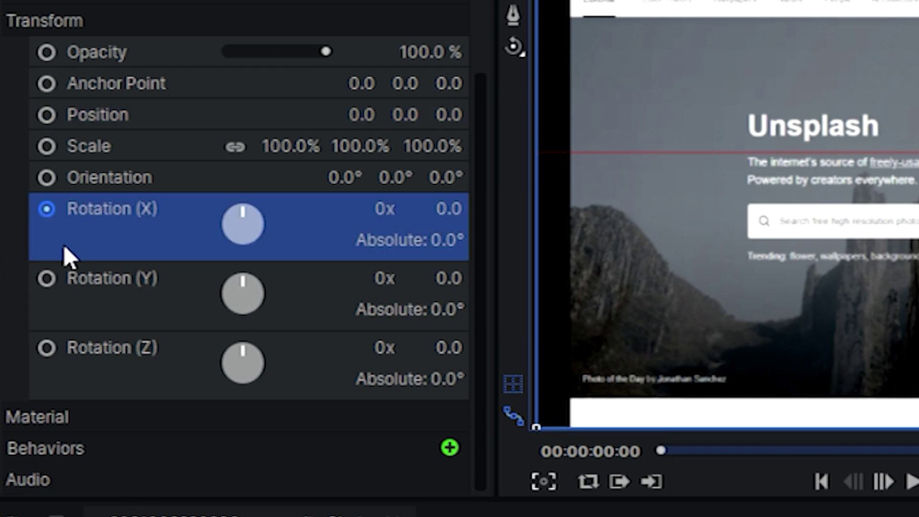
{"action": "left_click", "coordinate": [44, 275]}
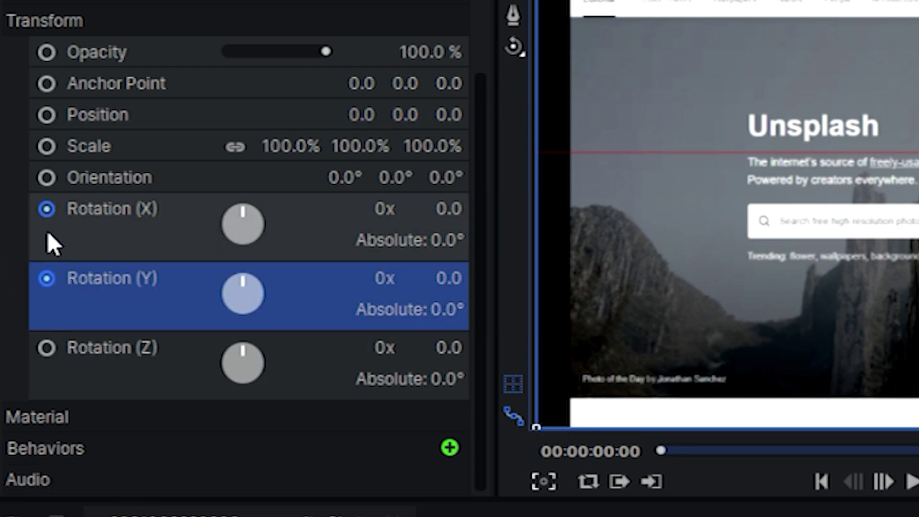
{"action": "left_click", "coordinate": [46, 147]}
{"action": "left_click", "coordinate": [46, 113]}
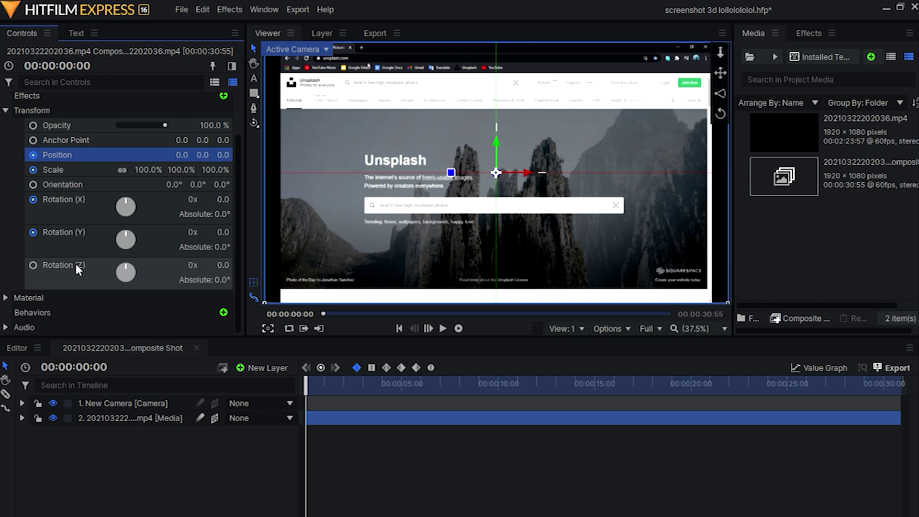
Tilt the recording layer at the start by setting Rotation X to 30°, Rotation Y to -38° and Rotation Z to -13°.
{"action": "left_click_drag", "start_coordinate": [222, 234], "coordinate": [198, 234]}
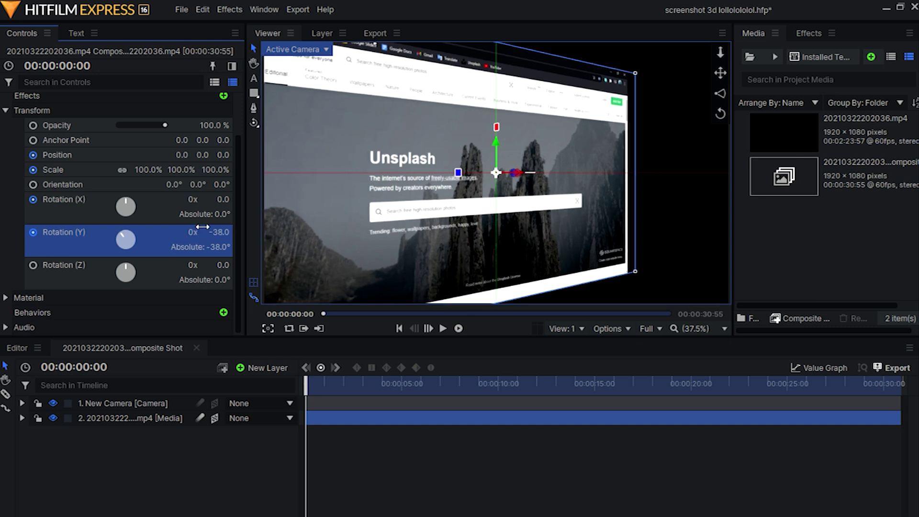
{"action": "left_click_drag", "start_coordinate": [222, 199], "coordinate": [239, 199]}
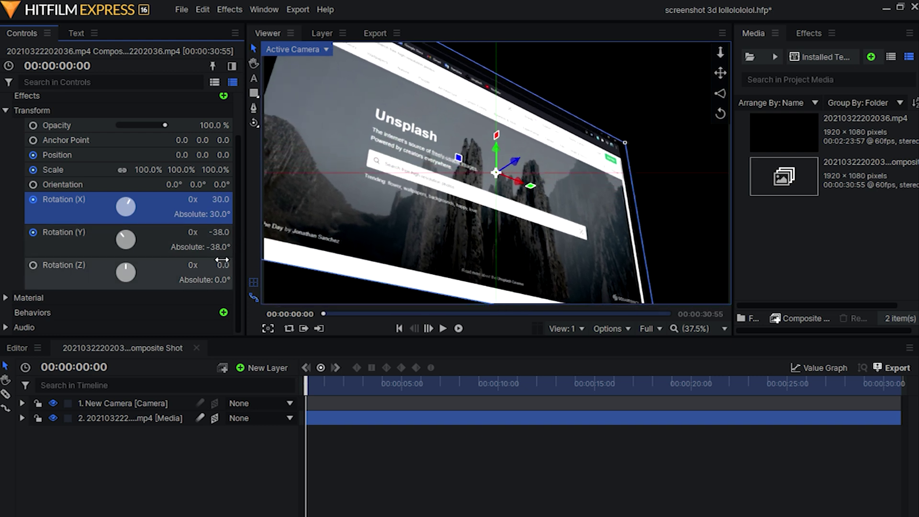
{"action": "left_click_drag", "start_coordinate": [223, 265], "coordinate": [216, 265]}
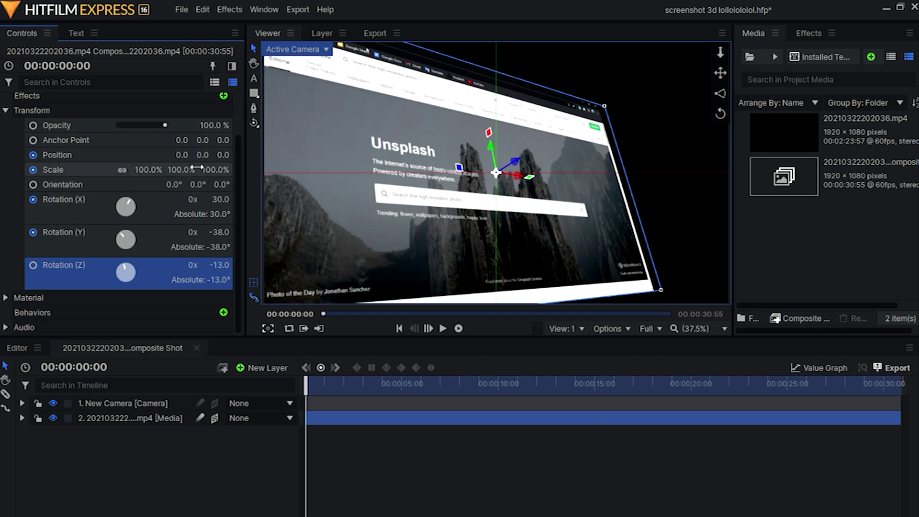
Frame the starting view by setting the layer's position to 683, 232 and its scale to 169%.
{"action": "left_click_drag", "start_coordinate": [177, 154], "coordinate": [211, 153]}
{"action": "left_click_drag", "start_coordinate": [146, 170], "coordinate": [235, 154]}
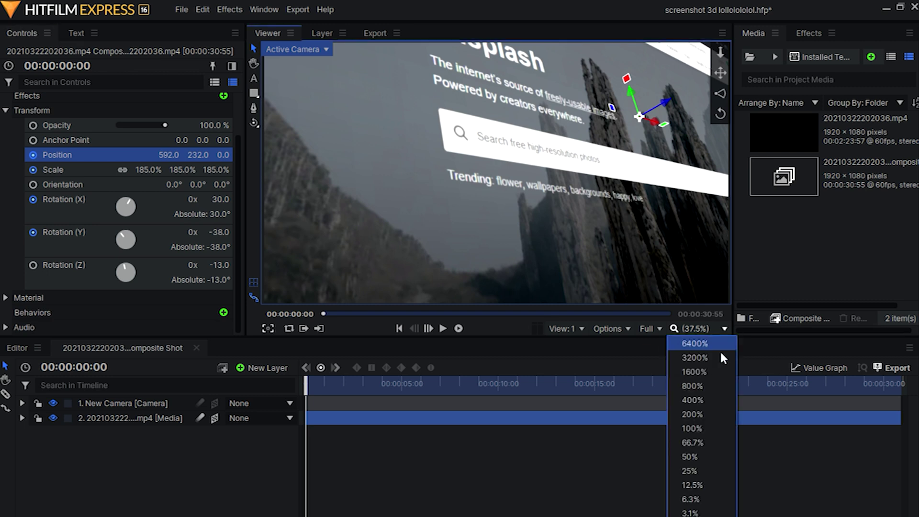
{"action": "scroll", "coordinate": [482, 206], "scroll_direction": "down", "scroll_amount": 3}
{"action": "mouse_move", "coordinate": [168, 154]}
{"action": "left_mouse_down"}
{"action": "mouse_move", "coordinate": [135, 170]}
{"action": "mouse_move", "coordinate": [180, 155]}
{"action": "mouse_move", "coordinate": [149, 169]}
{"action": "mouse_move", "coordinate": [163, 154]}
{"action": "left_mouse_up"}
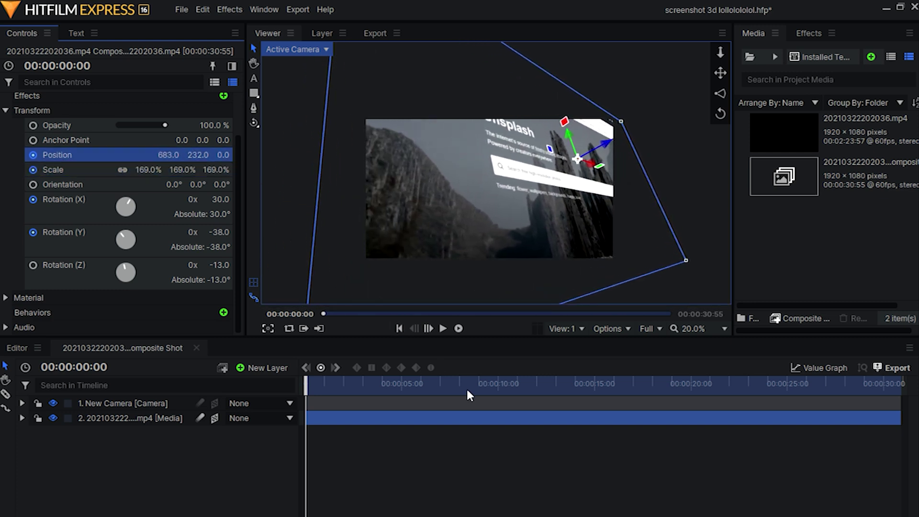
At 00:00:10:09, keyframe the end pose with rotation X 13°, Y -14°, Z -6°, scale 144%, horizontal position 283 and an adjusted vertical position.
{"action": "left_click_drag", "start_coordinate": [320, 391], "coordinate": [501, 410]}
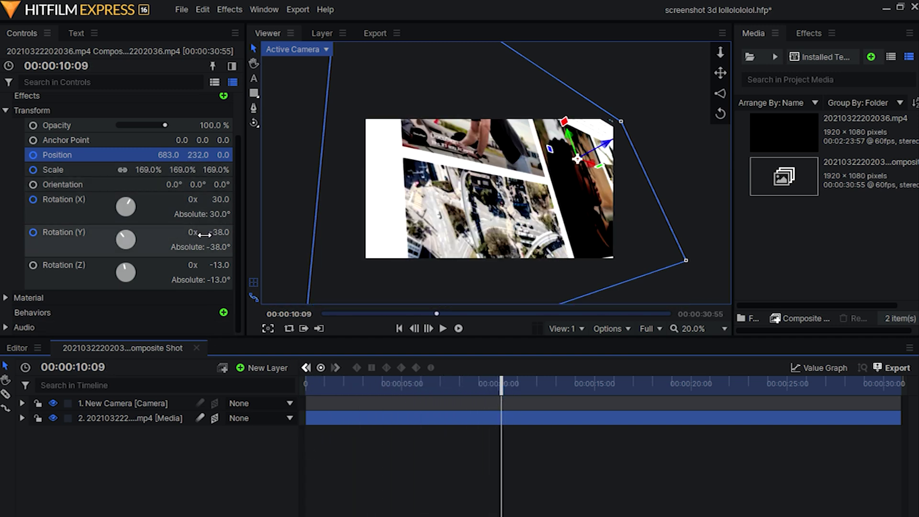
{"action": "left_click_drag", "start_coordinate": [219, 232], "coordinate": [249, 232]}
{"action": "left_click_drag", "start_coordinate": [223, 200], "coordinate": [201, 199]}
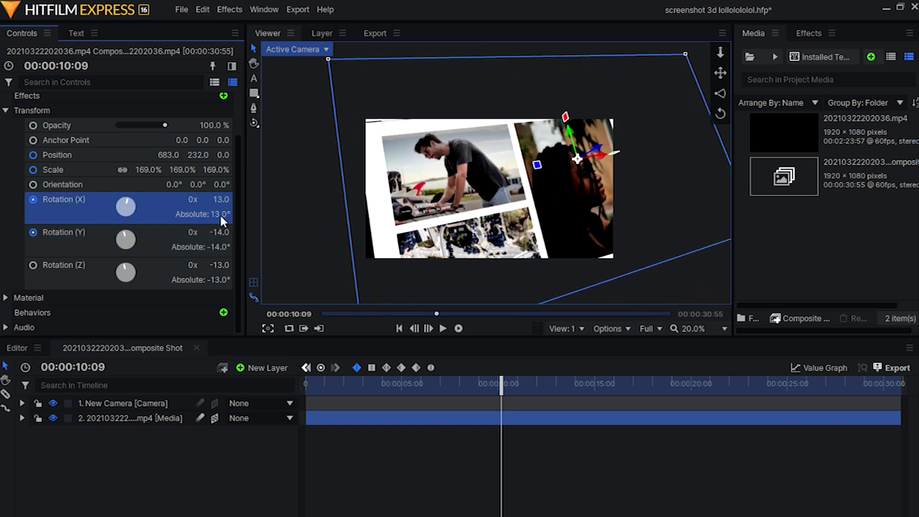
{"action": "left_click_drag", "start_coordinate": [221, 265], "coordinate": [235, 264]}
{"action": "left_click_drag", "start_coordinate": [169, 169], "coordinate": [119, 155]}
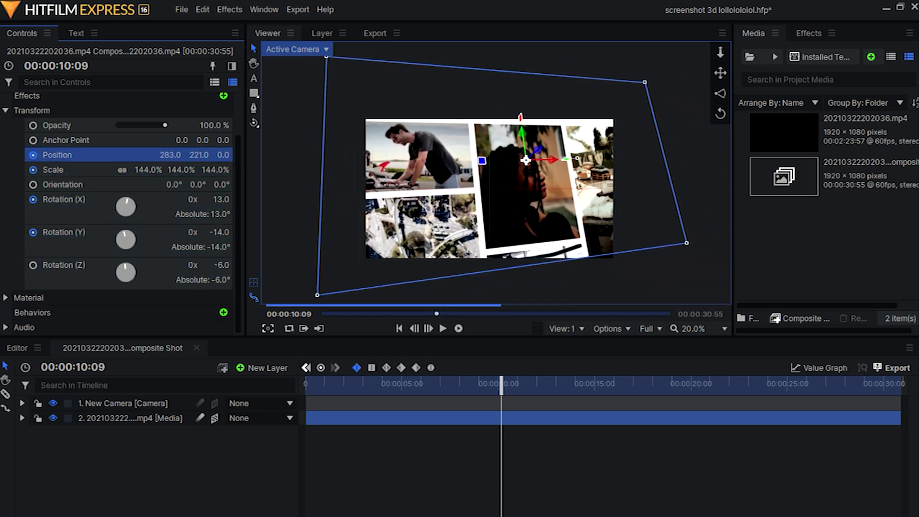
{"action": "left_click_drag", "start_coordinate": [201, 155], "coordinate": [181, 155]}
Play the composite shot from the start to preview the 3D movement.
{"action": "key", "text": "Home"}
{"action": "left_click", "coordinate": [444, 329]}
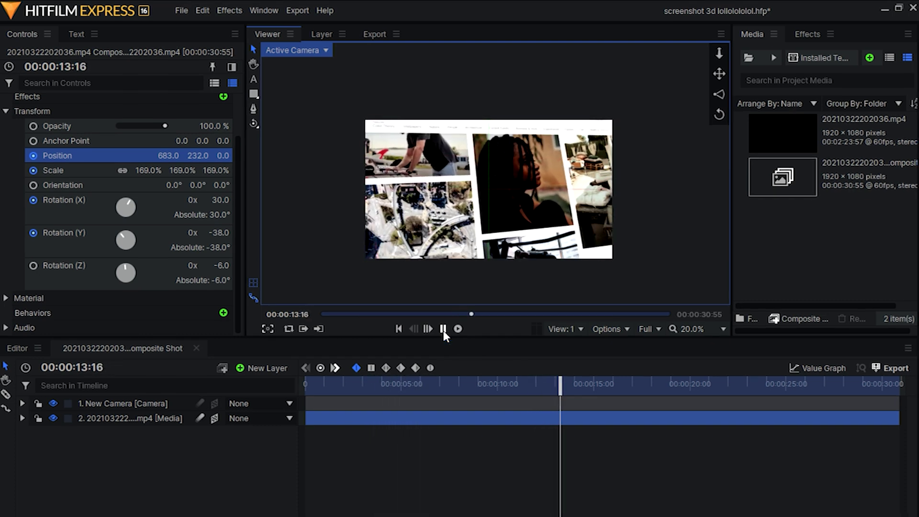
{"action": "left_click", "coordinate": [443, 329]}
Change the interpolation type of all Position, Scale, Rotation X and Rotation Y keyframes and play the animation from the start.
{"action": "left_click_drag", "start_coordinate": [555, 382], "coordinate": [472, 383]}
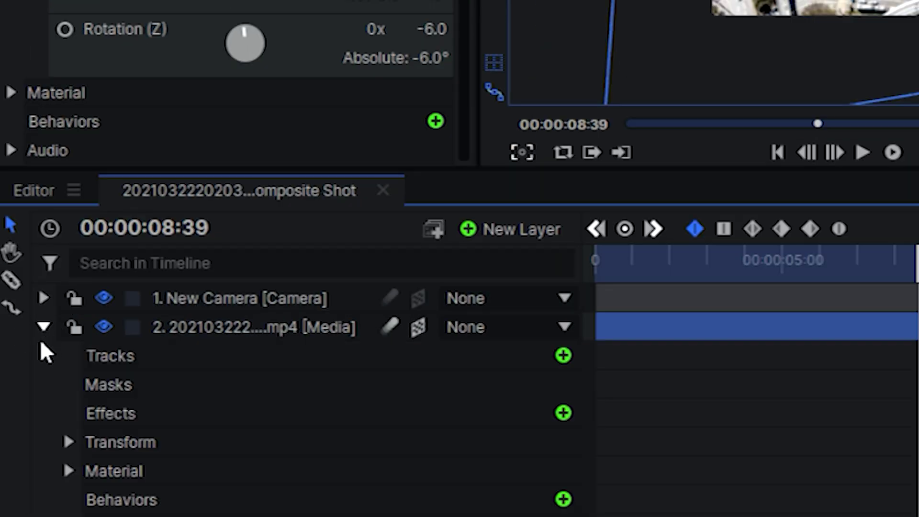
{"action": "left_click", "coordinate": [69, 442]}
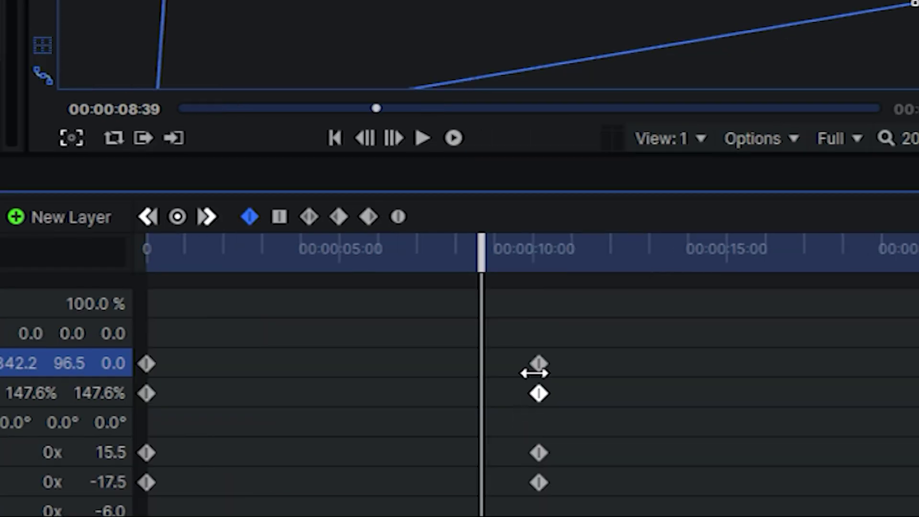
{"action": "left_click_drag", "start_coordinate": [561, 330], "coordinate": [240, 516]}
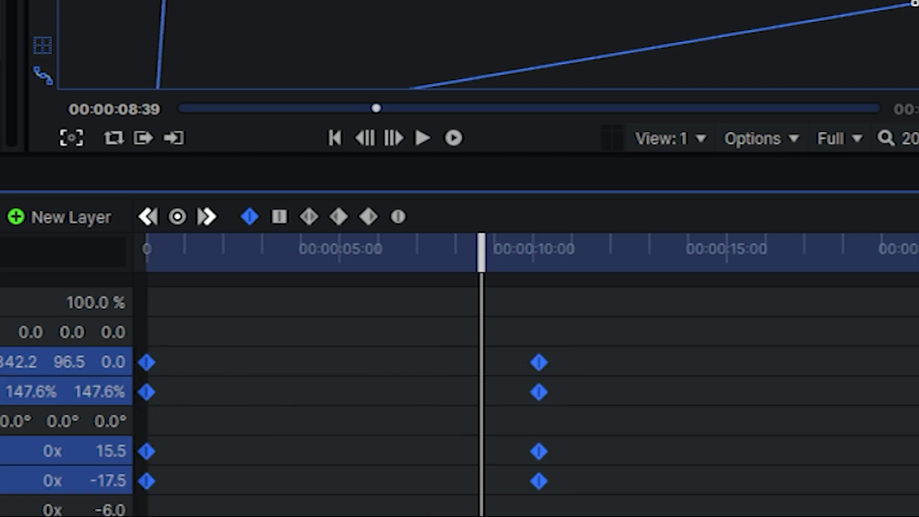
{"action": "left_click", "coordinate": [398, 217]}
{"action": "left_click_drag", "start_coordinate": [456, 266], "coordinate": [72, 330]}
{"action": "left_click", "coordinate": [422, 138]}
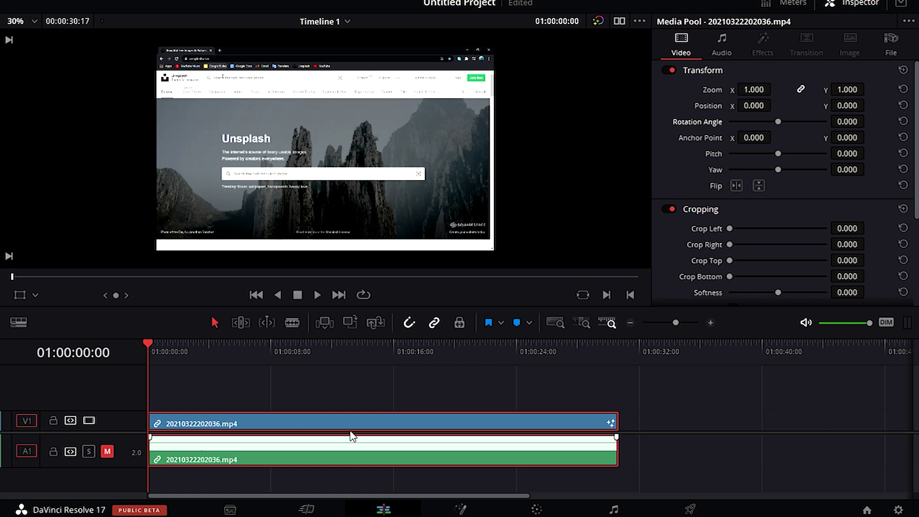
{"action": "left_click", "coordinate": [212, 349]}
{"action": "left_click_drag", "start_coordinate": [224, 353], "coordinate": [136, 374]}
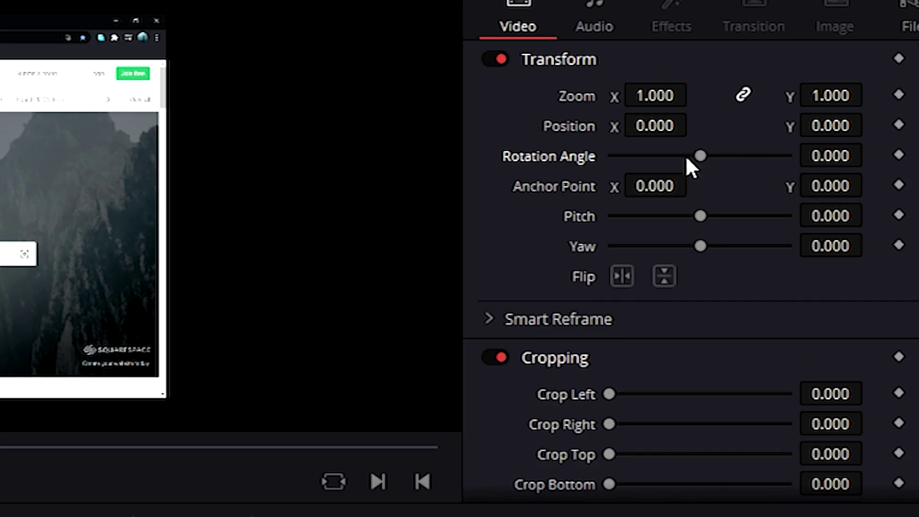
{"action": "mouse_move", "coordinate": [699, 156]}
{"action": "left_mouse_down"}
{"action": "mouse_move", "coordinate": [713, 157]}
{"action": "mouse_move", "coordinate": [691, 156]}
{"action": "mouse_move", "coordinate": [705, 159]}
{"action": "left_mouse_up"}
{"action": "key", "text": "ctrl+z"}
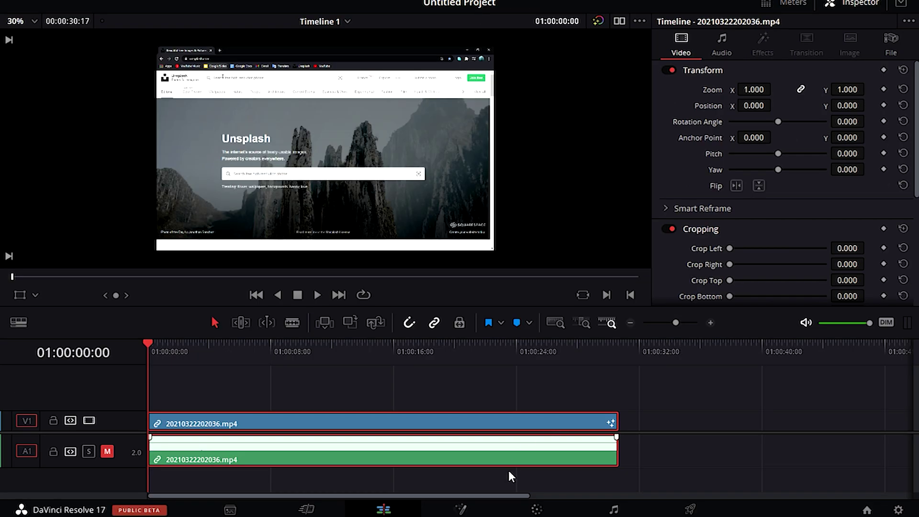
Open the recording clip in Fusion and disconnect the MediaIn1 node from MediaOut1.
{"action": "left_click", "coordinate": [461, 509]}
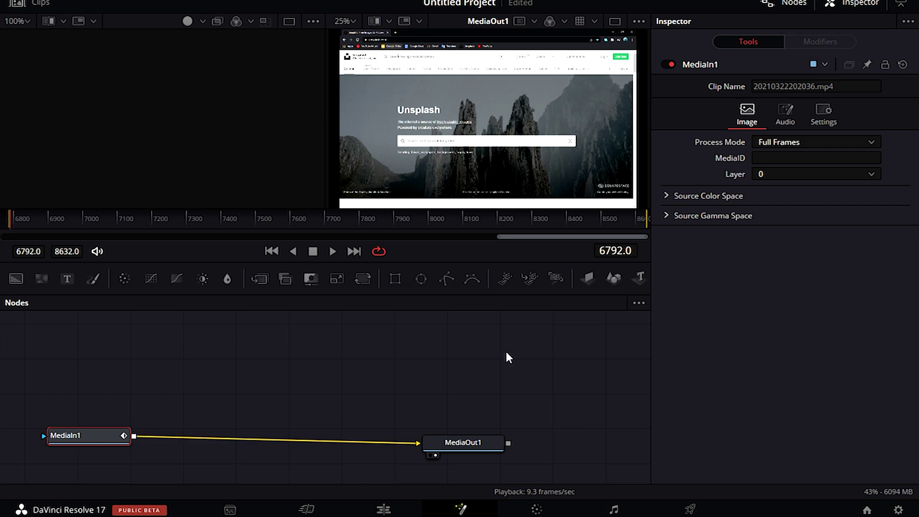
{"action": "left_click_drag", "start_coordinate": [106, 435], "coordinate": [106, 427]}
{"action": "left_click_drag", "start_coordinate": [461, 448], "coordinate": [435, 396]}
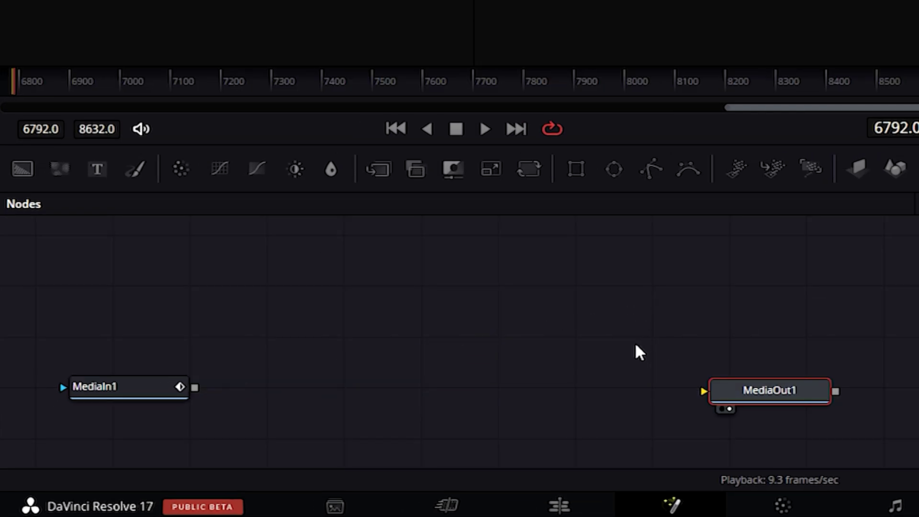
Reconnect MediaIn1 to MediaOut1, then add an Image Plane 3D node fed by MediaIn1 and place it above the connection.
{"action": "left_click_drag", "start_coordinate": [198, 392], "coordinate": [704, 391]}
{"action": "mouse_move", "coordinate": [795, 402]}
{"action": "left_mouse_down"}
{"action": "mouse_move", "coordinate": [781, 407]}
{"action": "mouse_move", "coordinate": [801, 394]}
{"action": "left_mouse_up"}
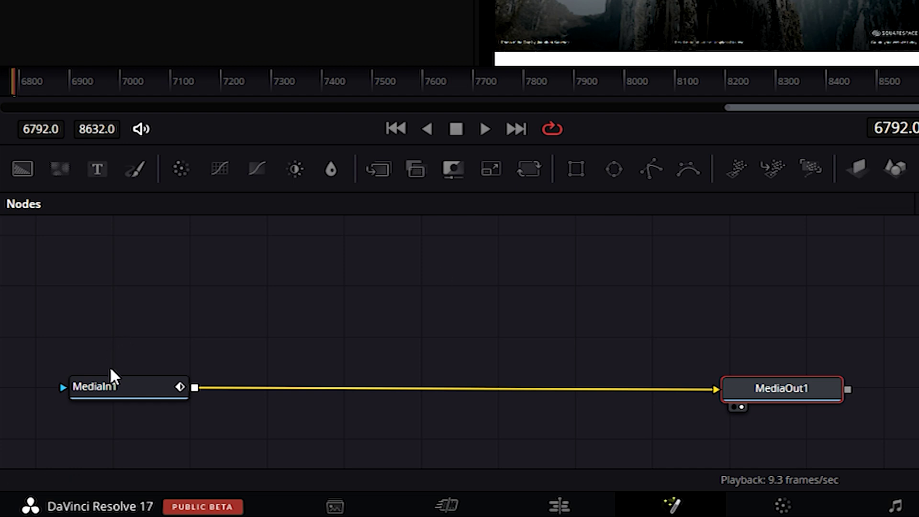
{"action": "left_click", "coordinate": [116, 390]}
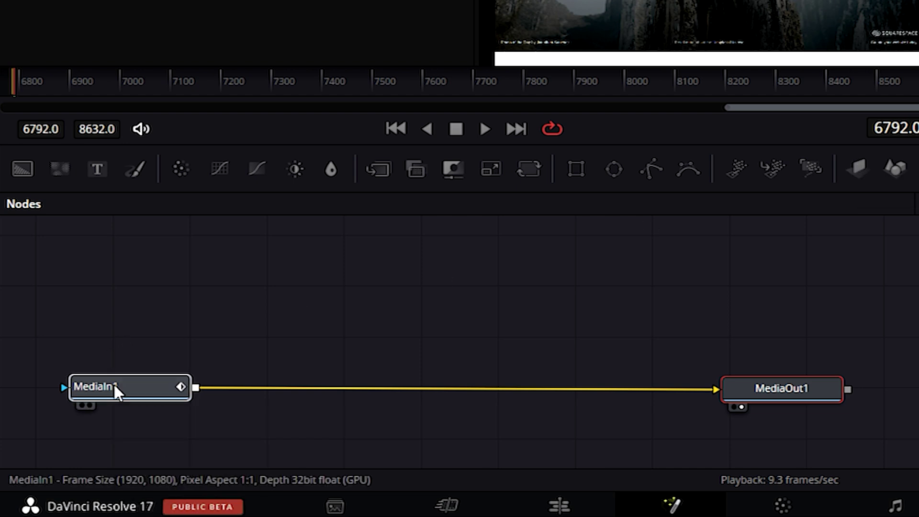
{"action": "left_click", "coordinate": [859, 167]}
{"action": "left_click_drag", "start_coordinate": [265, 386], "coordinate": [280, 312]}
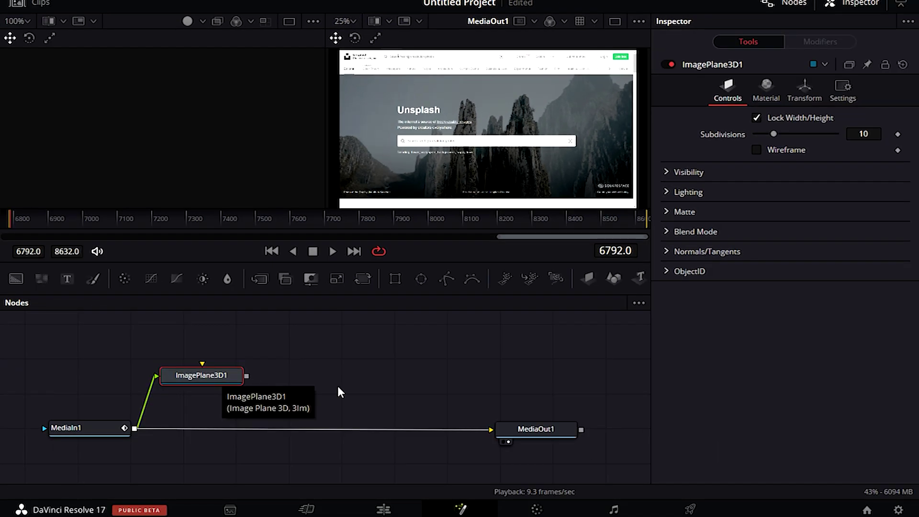
Add a Renderer 3D node after ImagePlane3D1 and connect its output to MediaOut1.
{"action": "key", "text": "shift+space"}
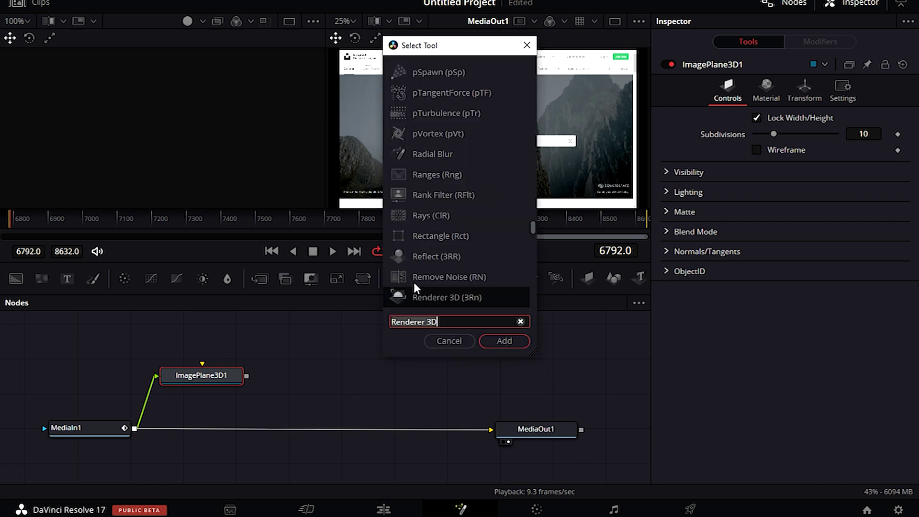
{"action": "key", "text": "BackSpace"}
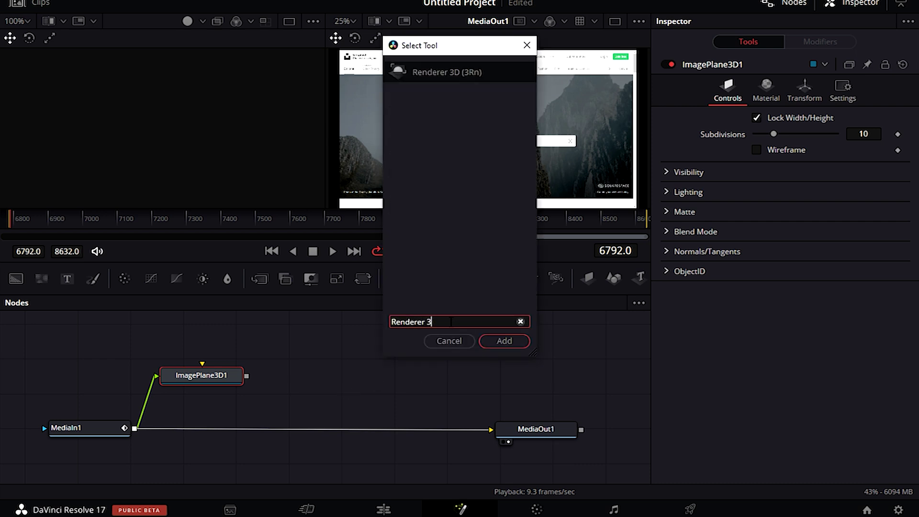
{"action": "key", "text": "BackSpace"}
{"action": "key", "text": "BackSpace"}
{"action": "key", "text": "BackSpace"}
{"action": "key", "text": "BackSpace"}
{"action": "key", "text": "BackSpace"}
{"action": "key", "text": "BackSpace"}
{"action": "key", "text": "BackSpace"}
{"action": "key", "text": "BackSpace"}
{"action": "type", "text": "ren"}
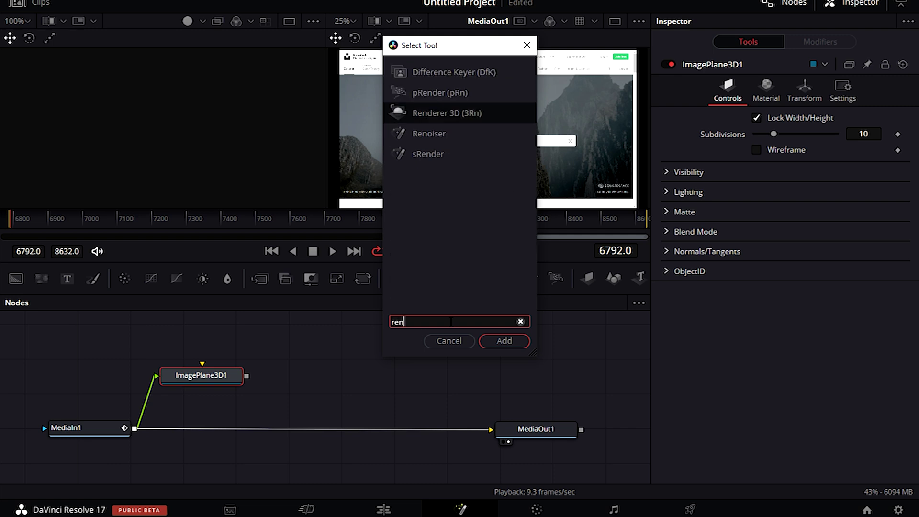
{"action": "type", "text": "der"}
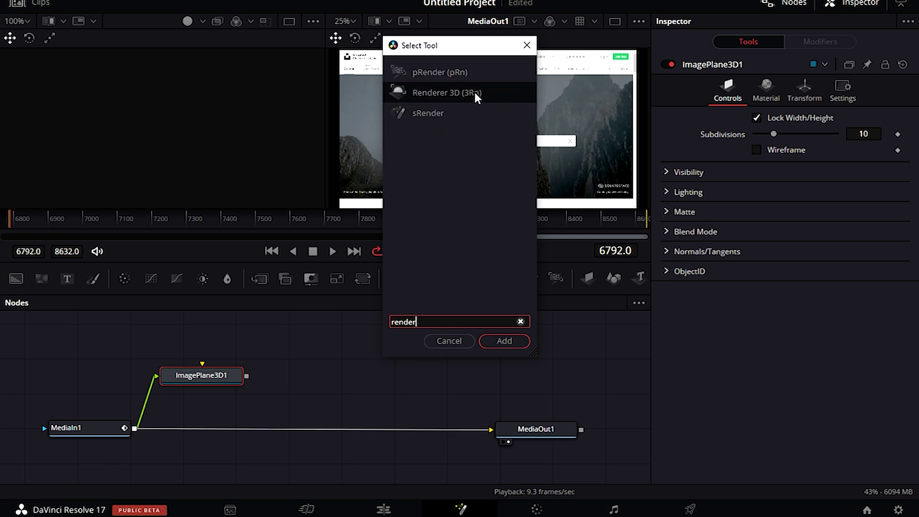
{"action": "left_click", "coordinate": [475, 96]}
{"action": "left_click", "coordinate": [501, 341]}
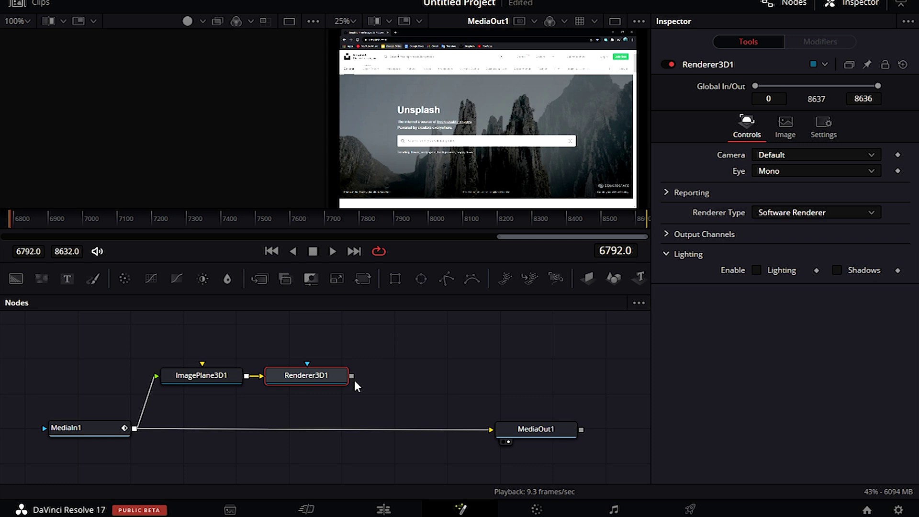
{"action": "left_click_drag", "start_coordinate": [352, 376], "coordinate": [490, 431]}
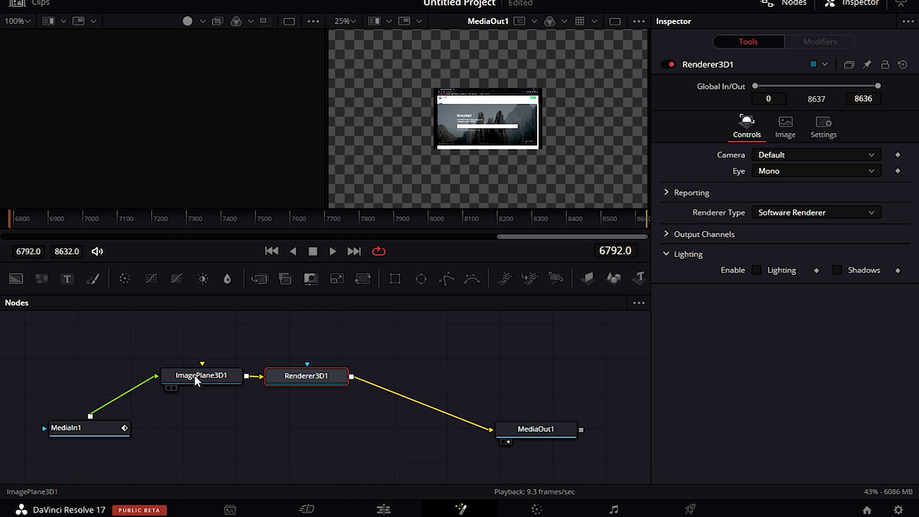
Show ImagePlane3D1 in the first viewer and set its transform scale to 3.189.
{"action": "left_click", "coordinate": [196, 380]}
{"action": "key", "text": "1"}
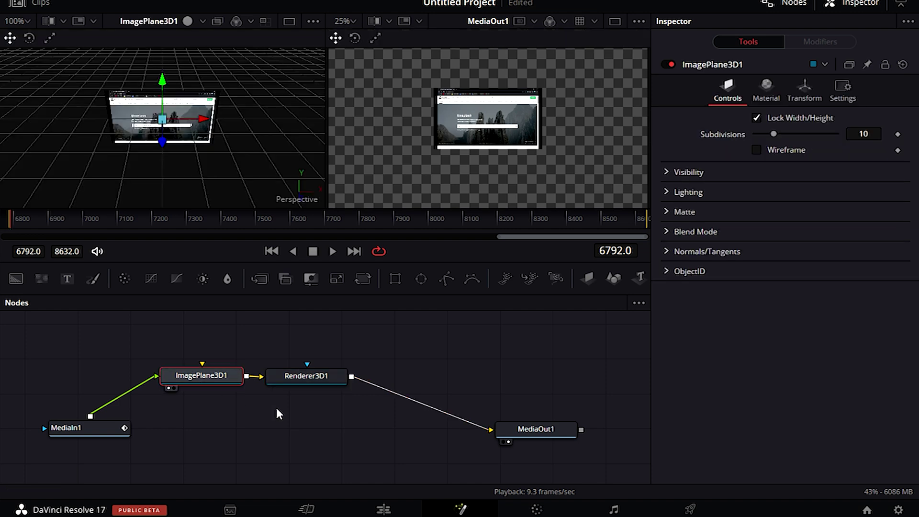
{"action": "left_click", "coordinate": [317, 378]}
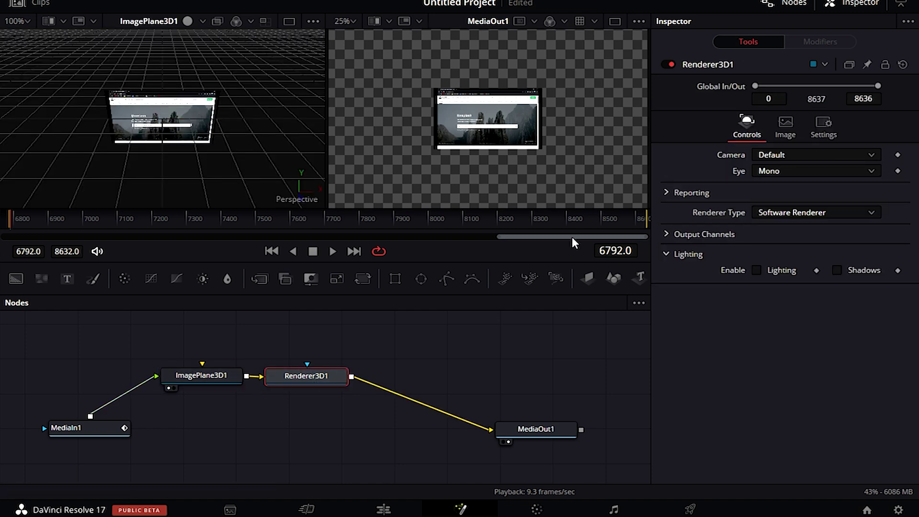
{"action": "left_click", "coordinate": [232, 375]}
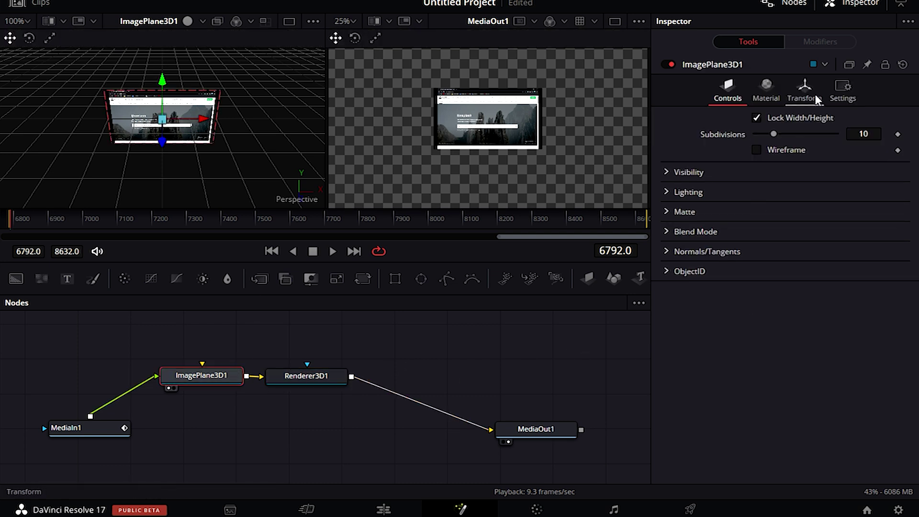
{"action": "left_click", "coordinate": [800, 90]}
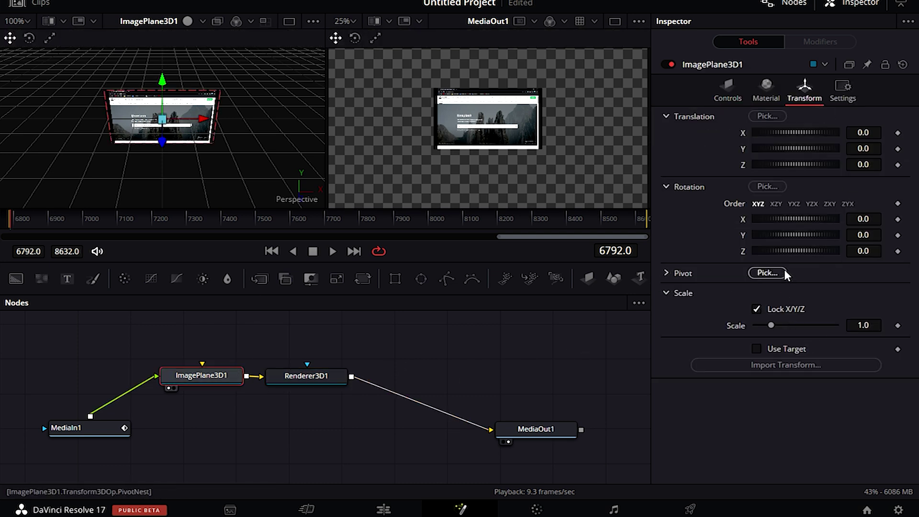
{"action": "left_click_drag", "start_coordinate": [771, 325], "coordinate": [807, 330]}
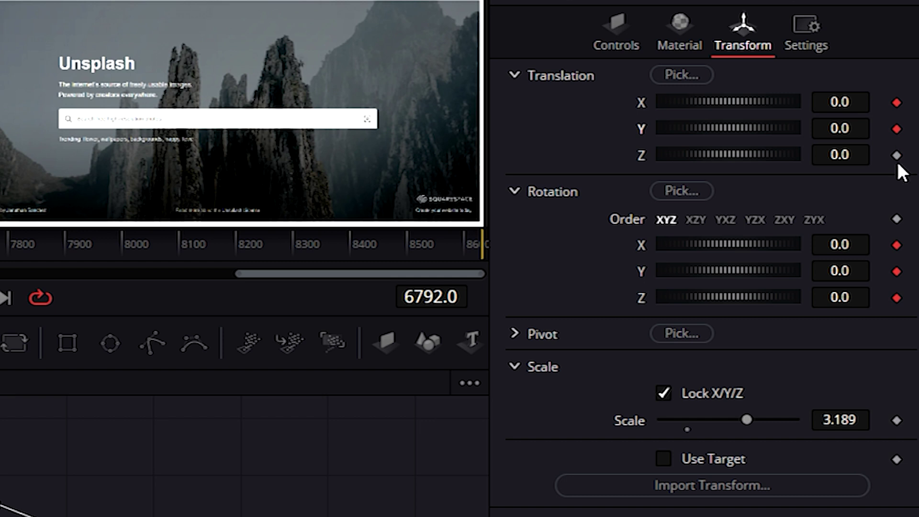
At frame 6792, keyframe the start pose: translation 1.015, -0.435, -0.14; rotation -7.8, 33.9, 10.5; scale 5.0.
{"action": "left_click", "coordinate": [896, 420]}
{"action": "mouse_move", "coordinate": [734, 266]}
{"action": "left_mouse_down"}
{"action": "mouse_move", "coordinate": [718, 266]}
{"action": "mouse_move", "coordinate": [740, 268]}
{"action": "left_mouse_up"}
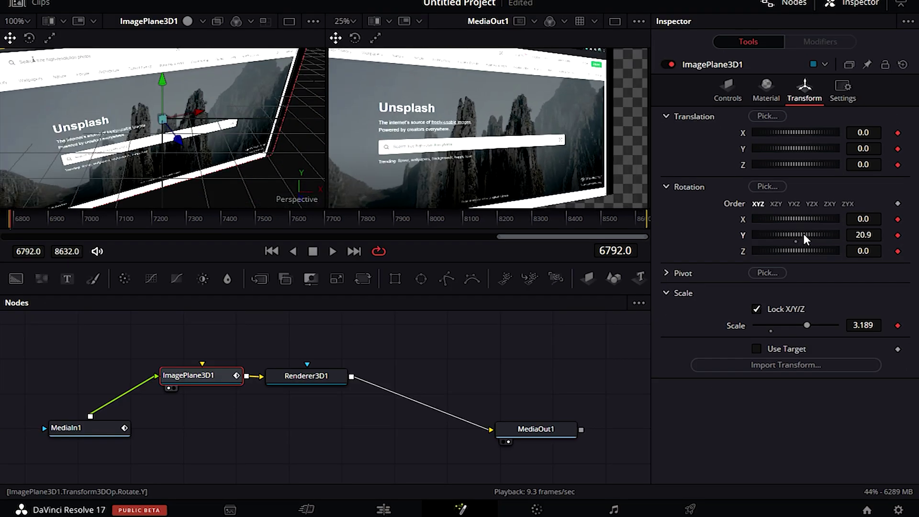
{"action": "left_click_drag", "start_coordinate": [803, 234], "coordinate": [804, 233]}
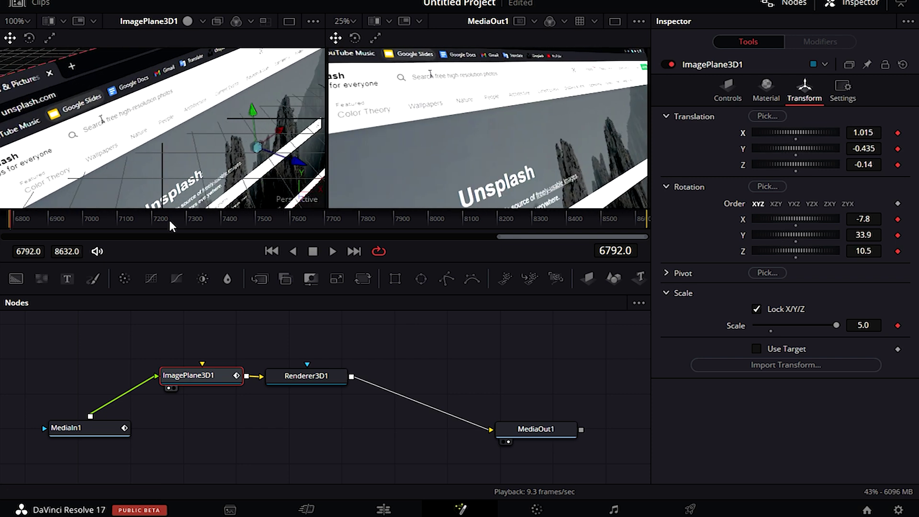
At frame 7403, keyframe the end pose: translation -0.434, -0.232, 0.44; rotation 15.7, -20.9, 2.7; scale 2.993.
{"action": "left_click", "coordinate": [170, 224]}
{"action": "left_click_drag", "start_coordinate": [171, 225], "coordinate": [224, 232]}
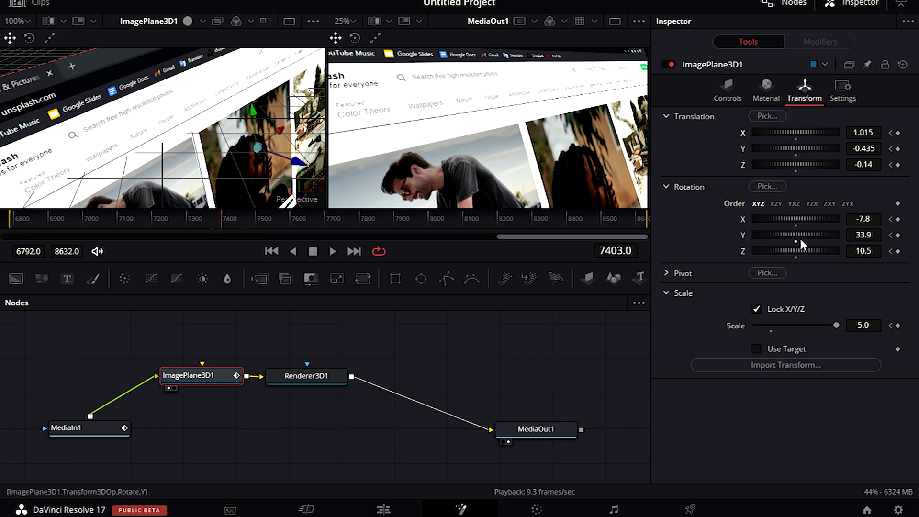
{"action": "mouse_move", "coordinate": [796, 242]}
{"action": "left_mouse_down"}
{"action": "mouse_move", "coordinate": [784, 243]}
{"action": "mouse_move", "coordinate": [796, 243]}
{"action": "left_mouse_up"}
{"action": "left_click_drag", "start_coordinate": [797, 164], "coordinate": [790, 164]}
{"action": "left_click_drag", "start_coordinate": [794, 250], "coordinate": [785, 255]}
{"action": "left_click_drag", "start_coordinate": [792, 218], "coordinate": [800, 220]}
{"action": "left_click_drag", "start_coordinate": [795, 164], "coordinate": [766, 137]}
{"action": "left_click_drag", "start_coordinate": [836, 325], "coordinate": [821, 326]}
{"action": "left_click_drag", "start_coordinate": [795, 148], "coordinate": [797, 146]}
{"action": "left_click_drag", "start_coordinate": [820, 325], "coordinate": [804, 325]}
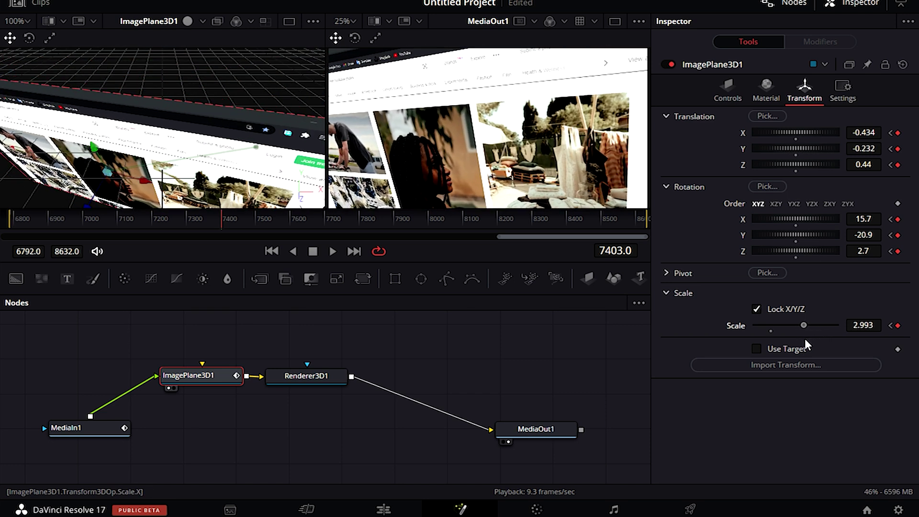
Return to the composition's start, switch to the Edit page and set the clip's Render Cache Fusion Output to On.
{"action": "left_click_drag", "start_coordinate": [223, 224], "coordinate": [9, 229]}
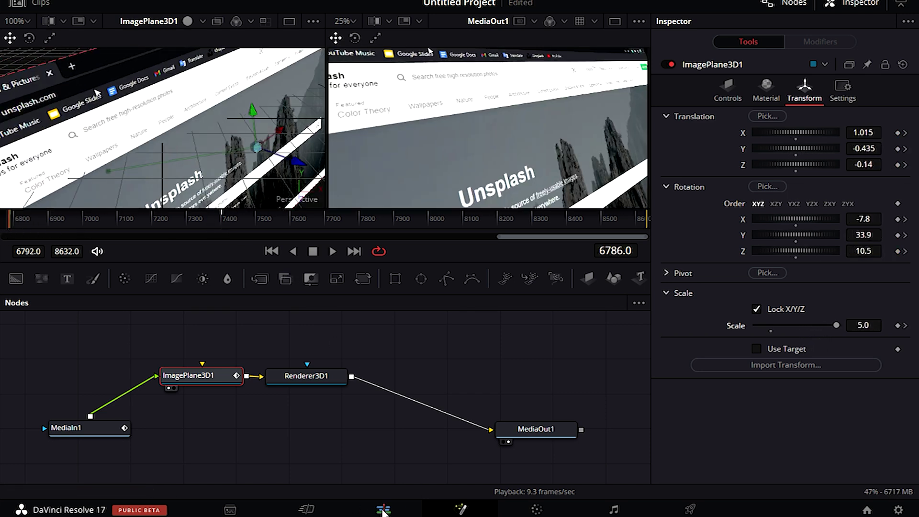
{"action": "left_click", "coordinate": [383, 508]}
{"action": "right_click", "coordinate": [339, 422]}
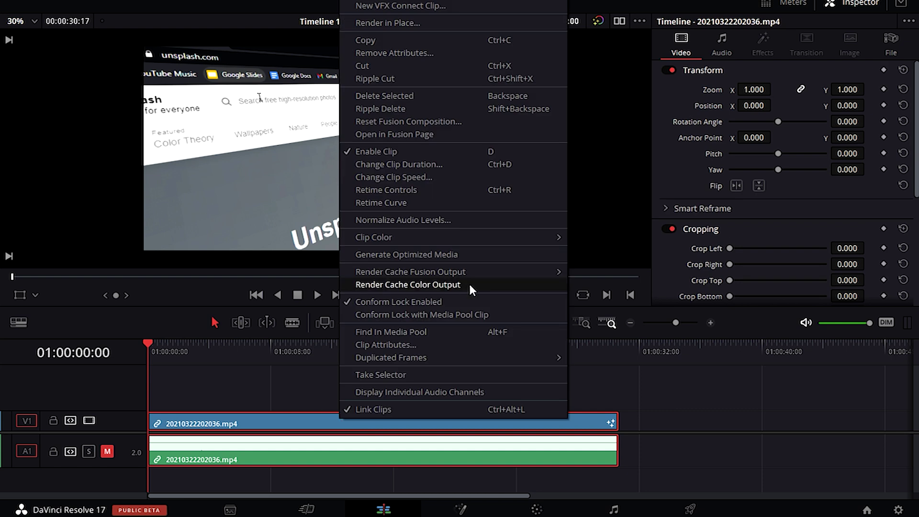
{"action": "mouse_move", "coordinate": [410, 272]}
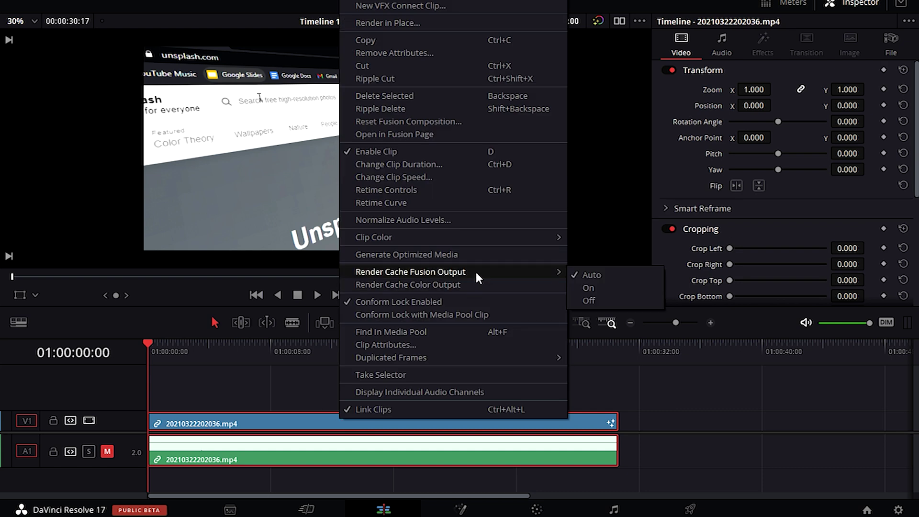
{"action": "left_click", "coordinate": [589, 288]}
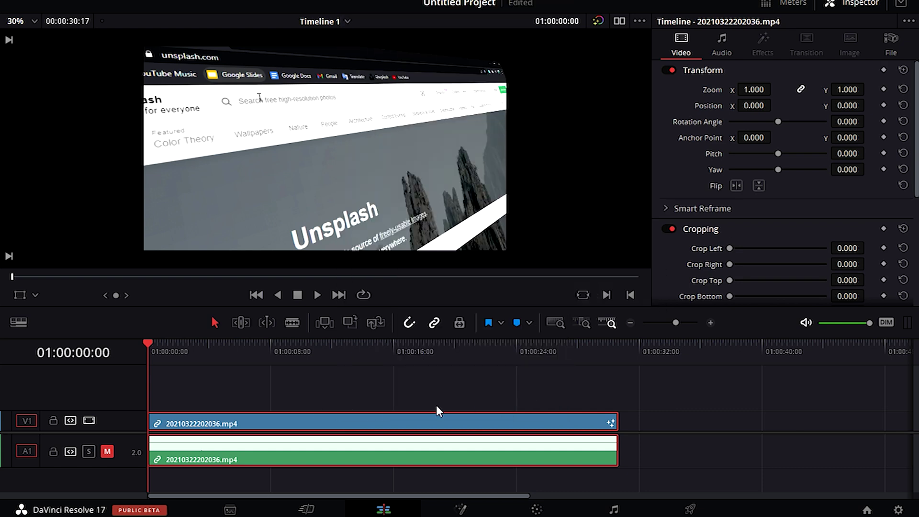
Turn on render caching for timeline playback.
{"action": "left_click", "coordinate": [287, 0]}
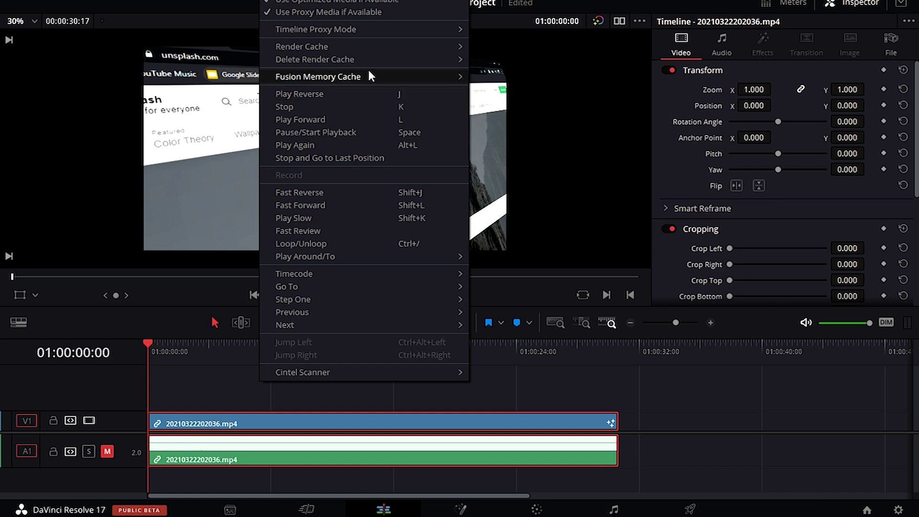
{"action": "mouse_move", "coordinate": [378, 53]}
{"action": "left_click", "coordinate": [491, 76]}
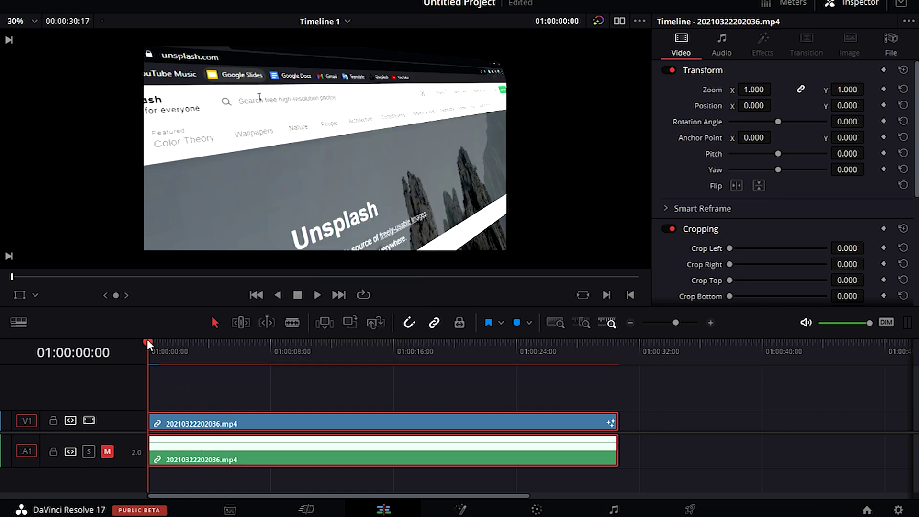
Play the timeline forward and in reverse to check the 3D movement, then return to the start.
{"action": "left_click", "coordinate": [318, 296]}
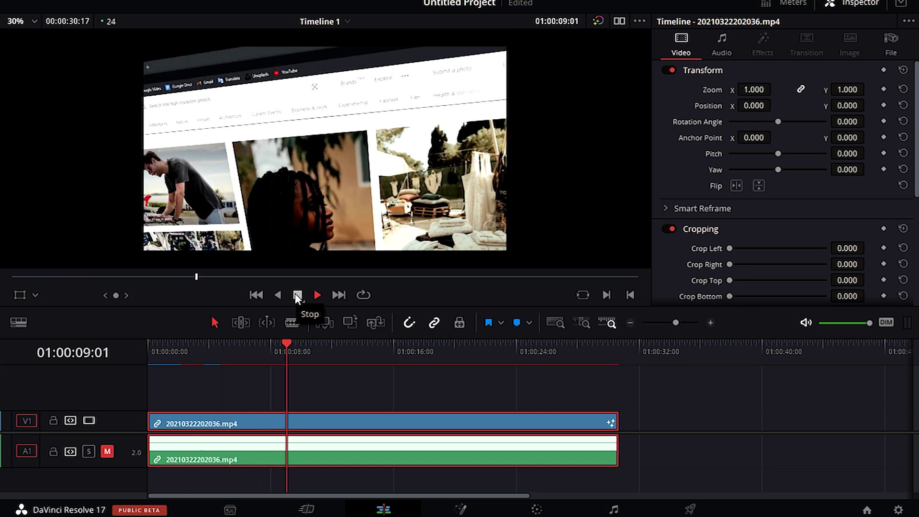
{"action": "left_click", "coordinate": [278, 295]}
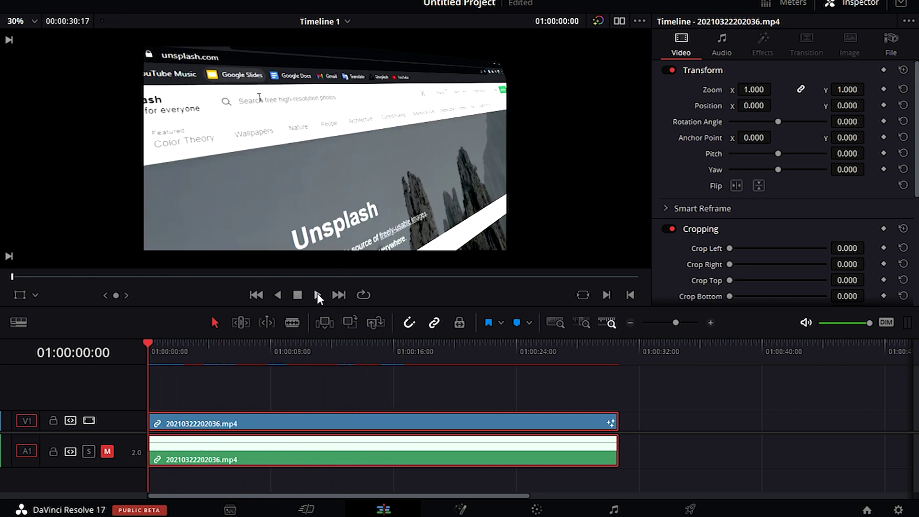
{"action": "left_click", "coordinate": [317, 296]}
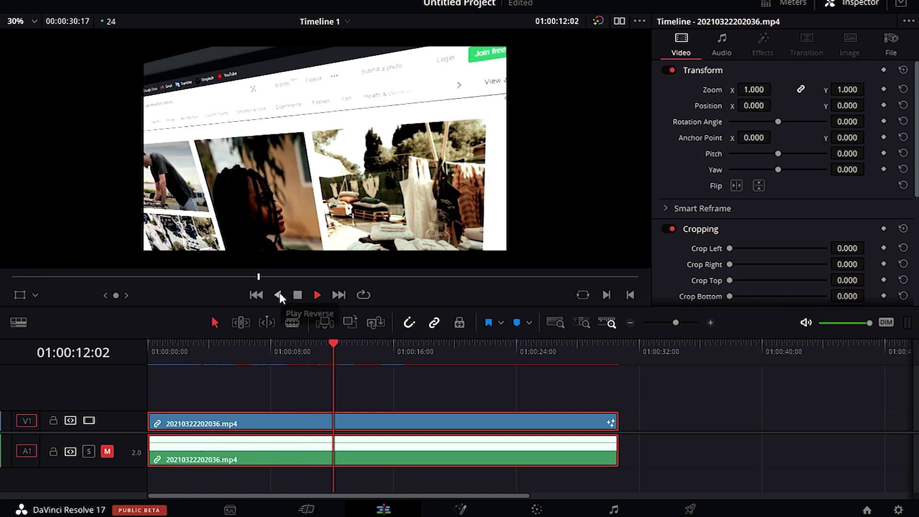
{"action": "left_click", "coordinate": [278, 295]}
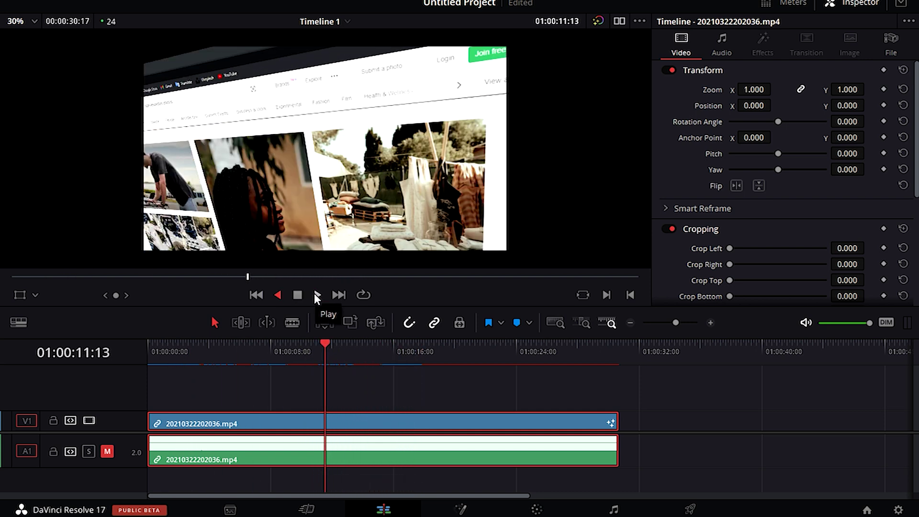
{"action": "left_click", "coordinate": [317, 296]}
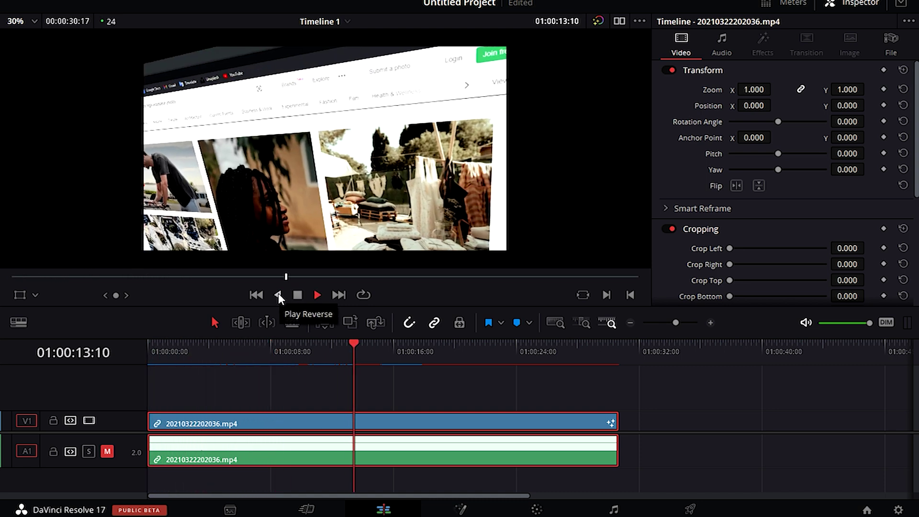
{"action": "left_click", "coordinate": [278, 295]}
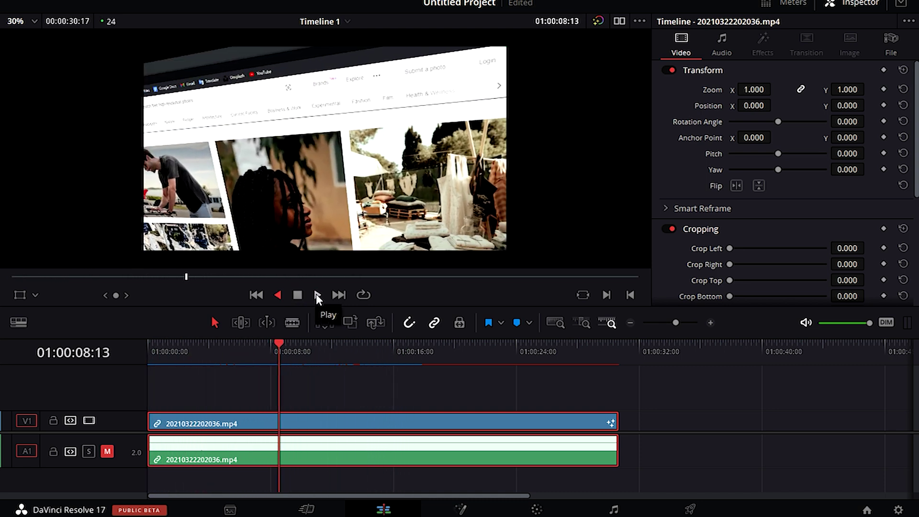
{"action": "left_click", "coordinate": [317, 295]}
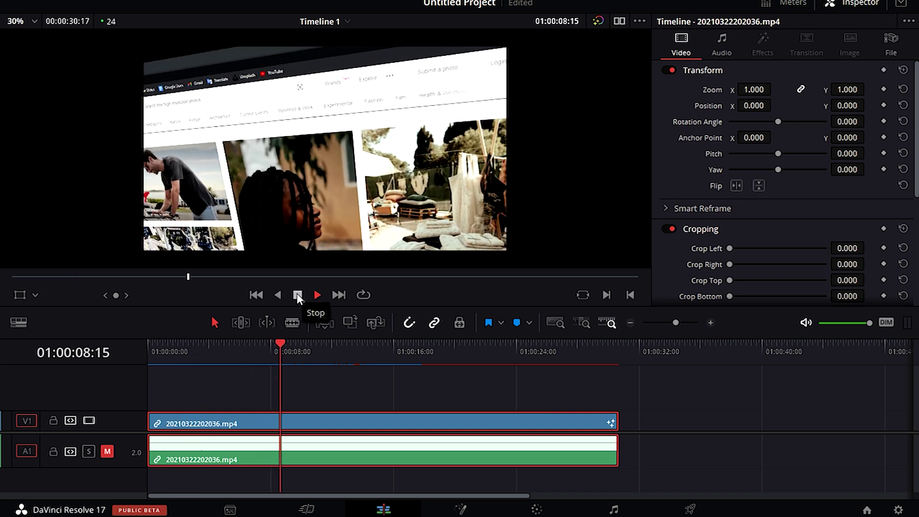
{"action": "left_click", "coordinate": [277, 295]}
{"action": "left_click", "coordinate": [317, 295]}
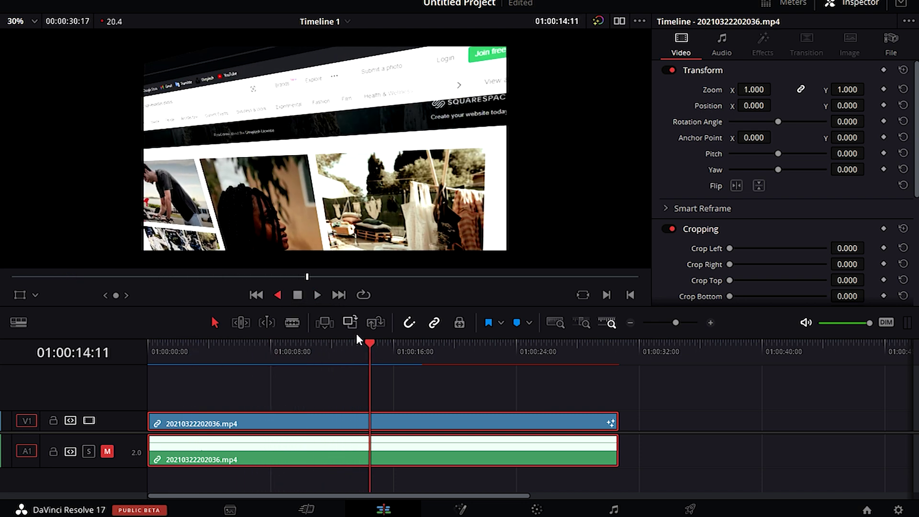
{"action": "key", "text": "Home"}
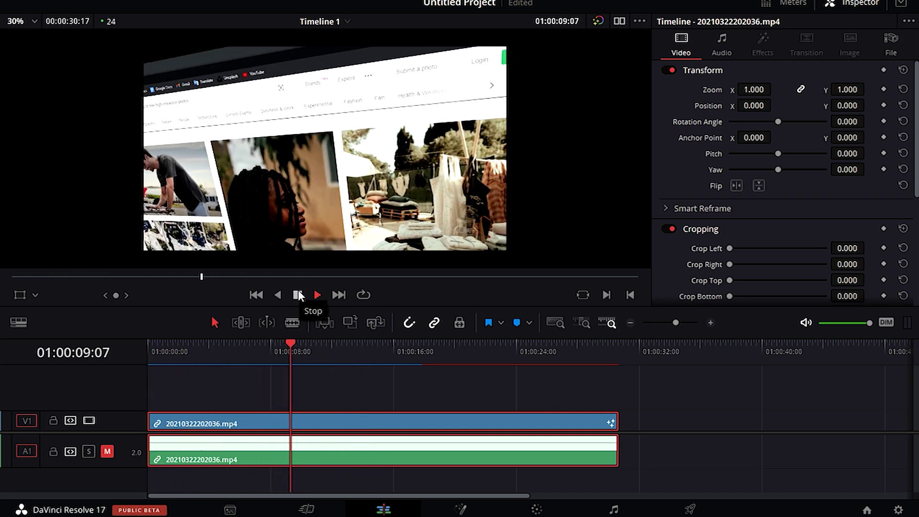
{"action": "left_click_drag", "start_coordinate": [369, 346], "coordinate": [185, 401]}
{"action": "key", "text": "Home"}
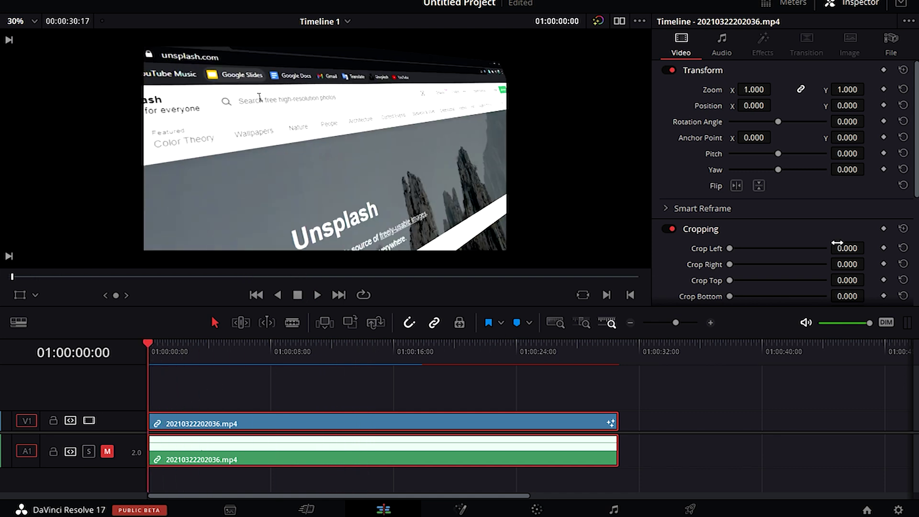
Try Optical Flow as the clip's retime process, undo the change and play the timeline from the start.
{"action": "scroll", "coordinate": [748, 291], "scroll_direction": "down", "scroll_amount": 10}
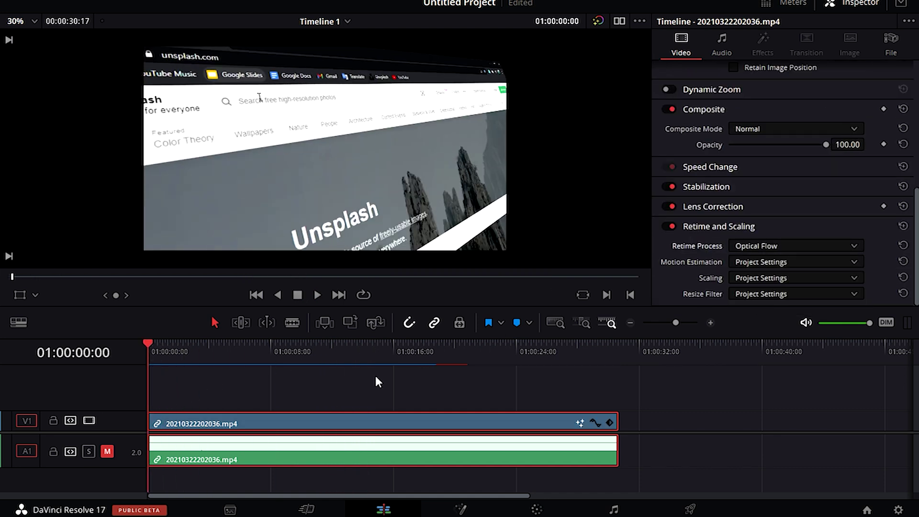
{"action": "key", "text": "space"}
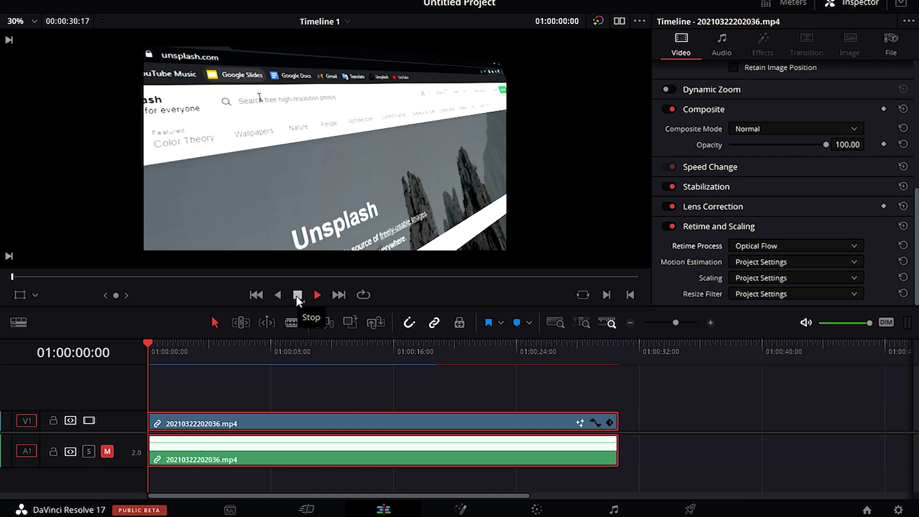
{"action": "left_click", "coordinate": [298, 295]}
{"action": "key", "text": "ctrl+z"}
{"action": "left_click", "coordinate": [317, 295]}
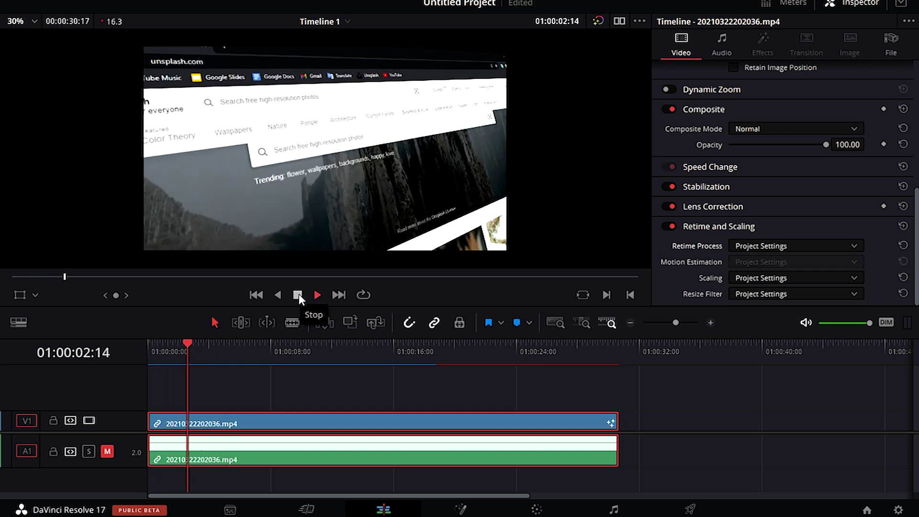